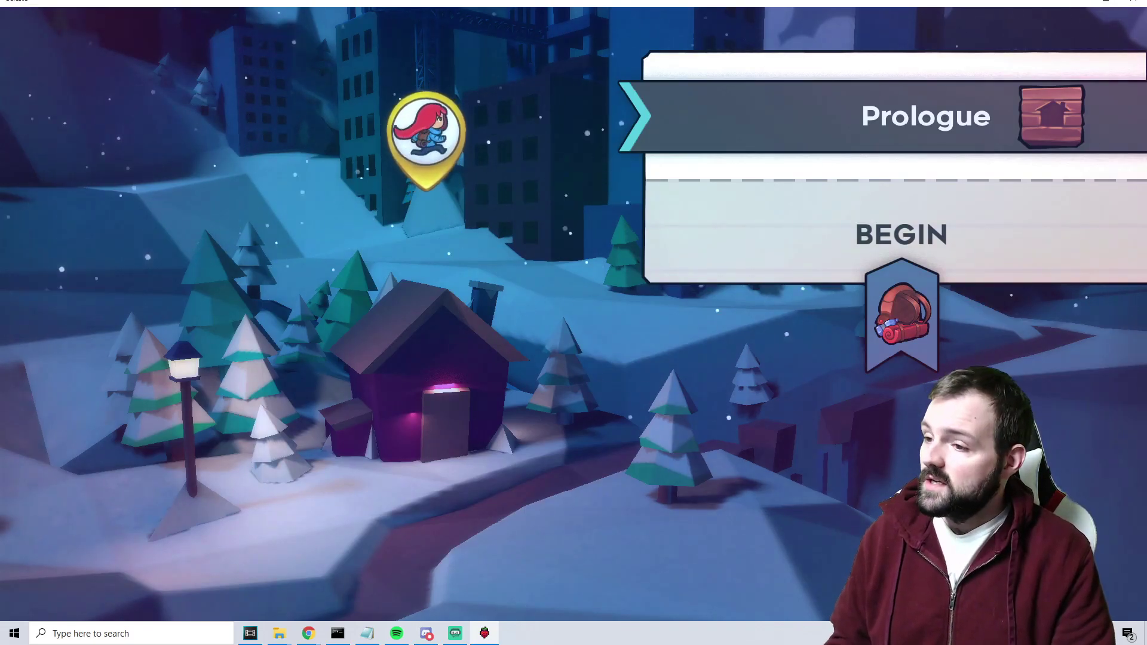
Leave the Prologue chapter, search the map list for "feroc" and open the Ferocious Sanctuary map
key("Escape")
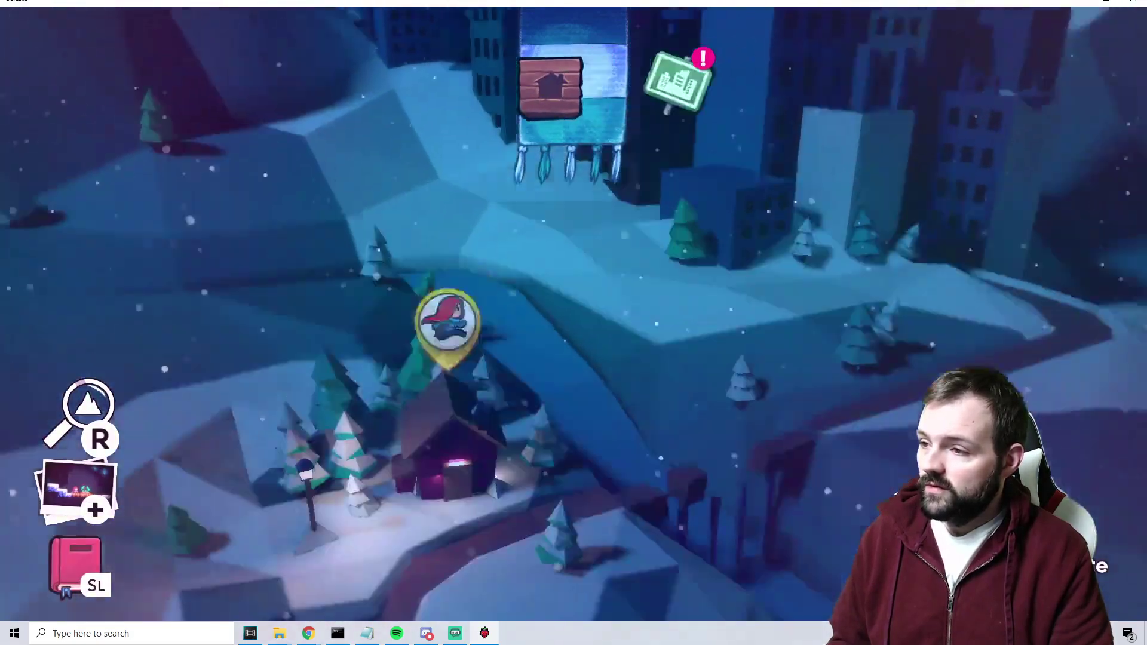
key("Right")
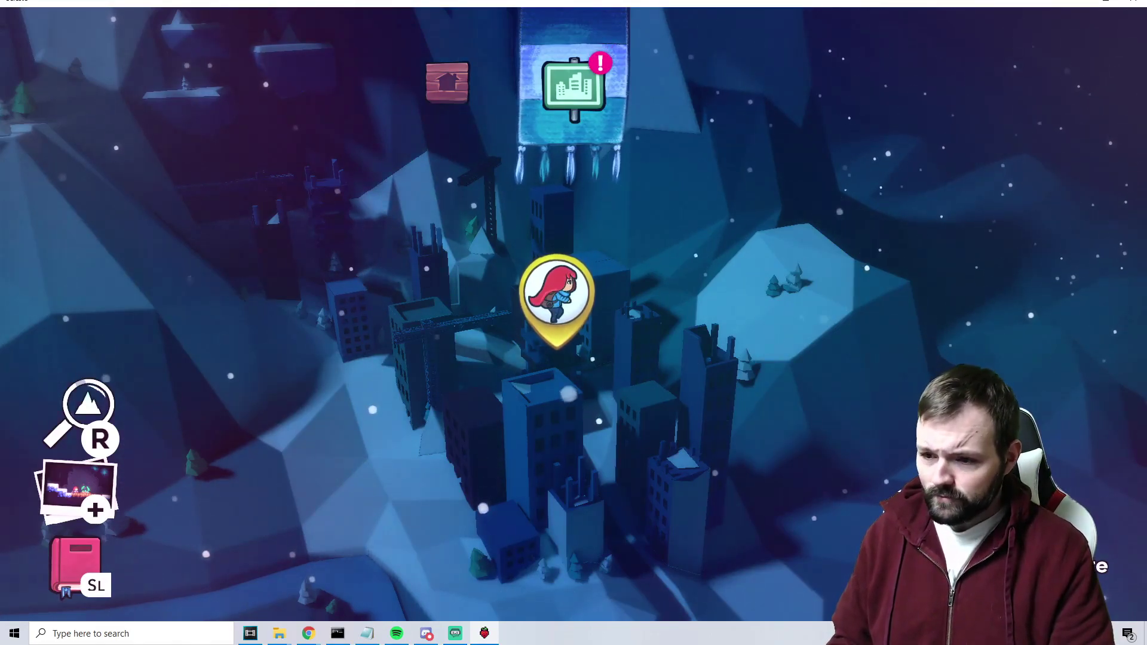
key("r")
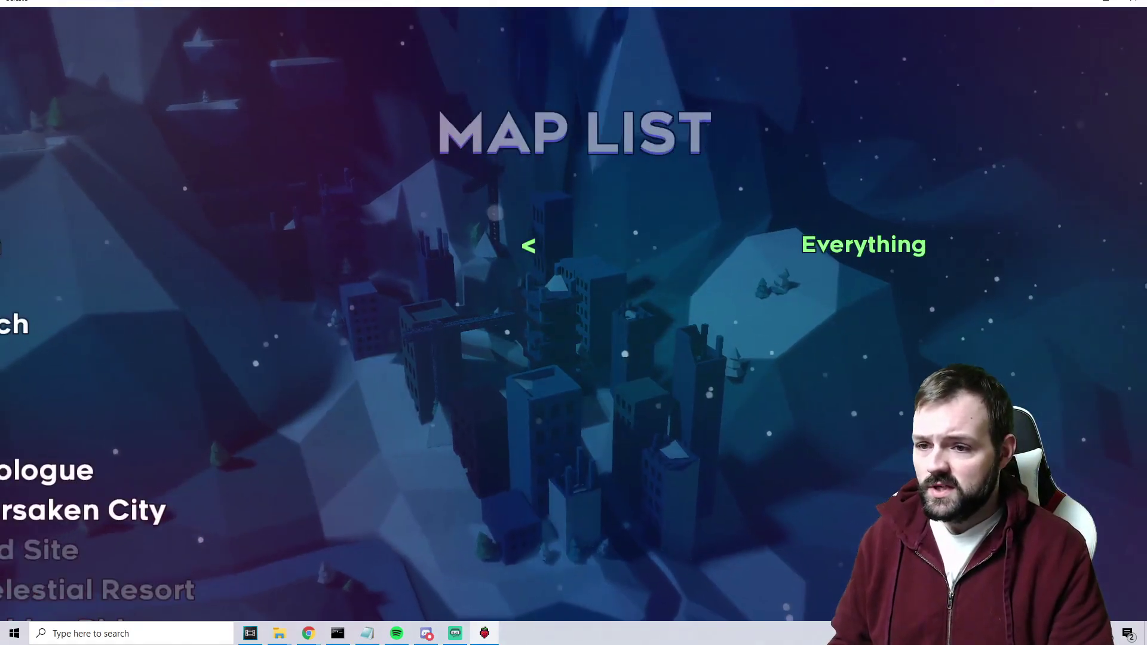
key("Up")
type("c")
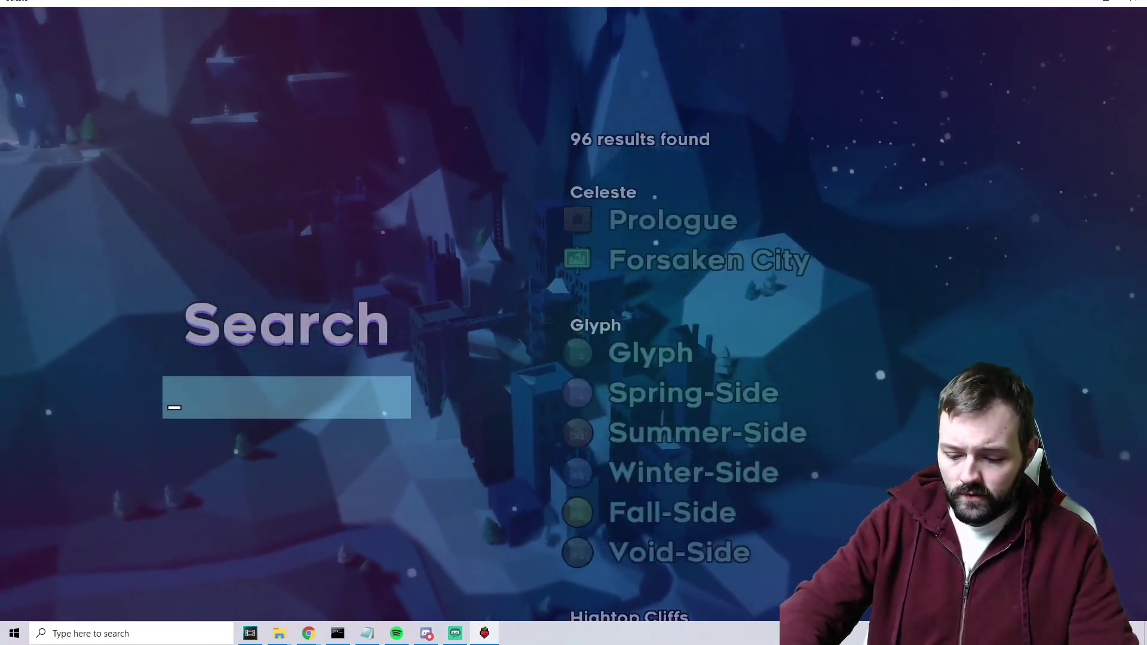
type("feroc")
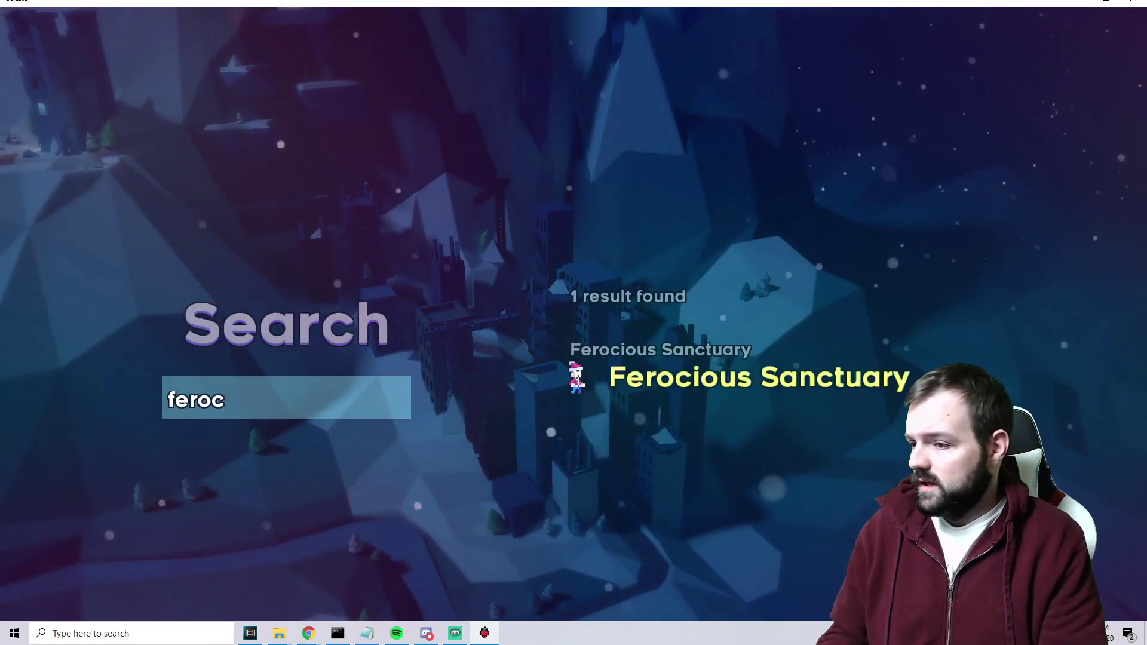
type("c")
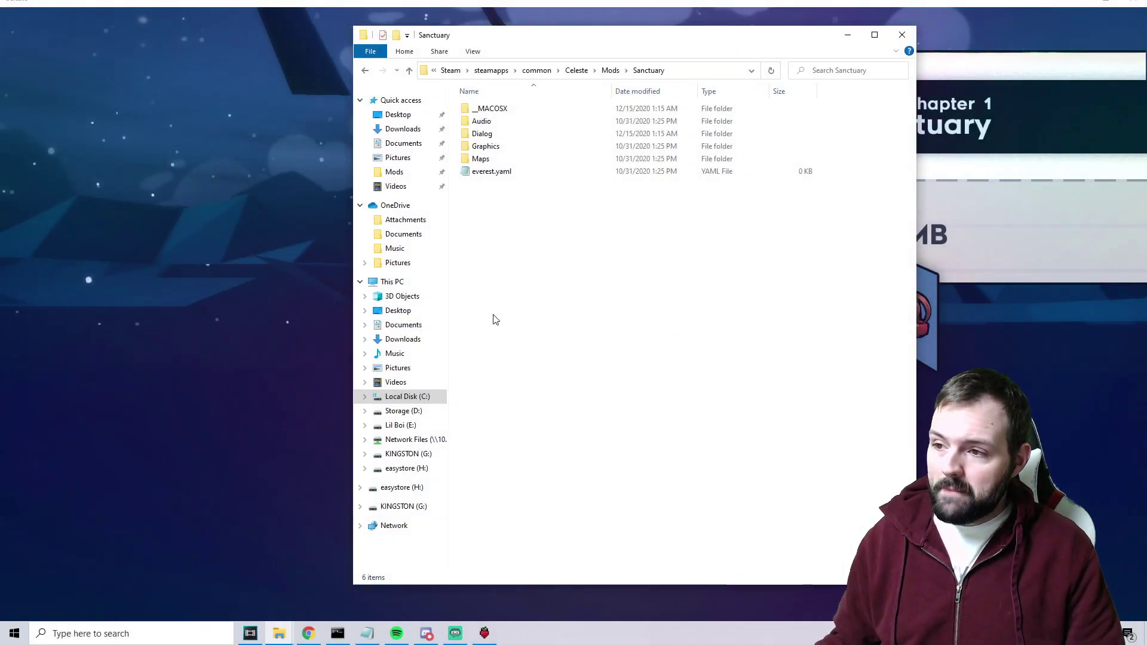
Go down through the Sanctuary mod's Maps folder to the map files and open Sanctuary.meta.yaml
double_click(481, 159)
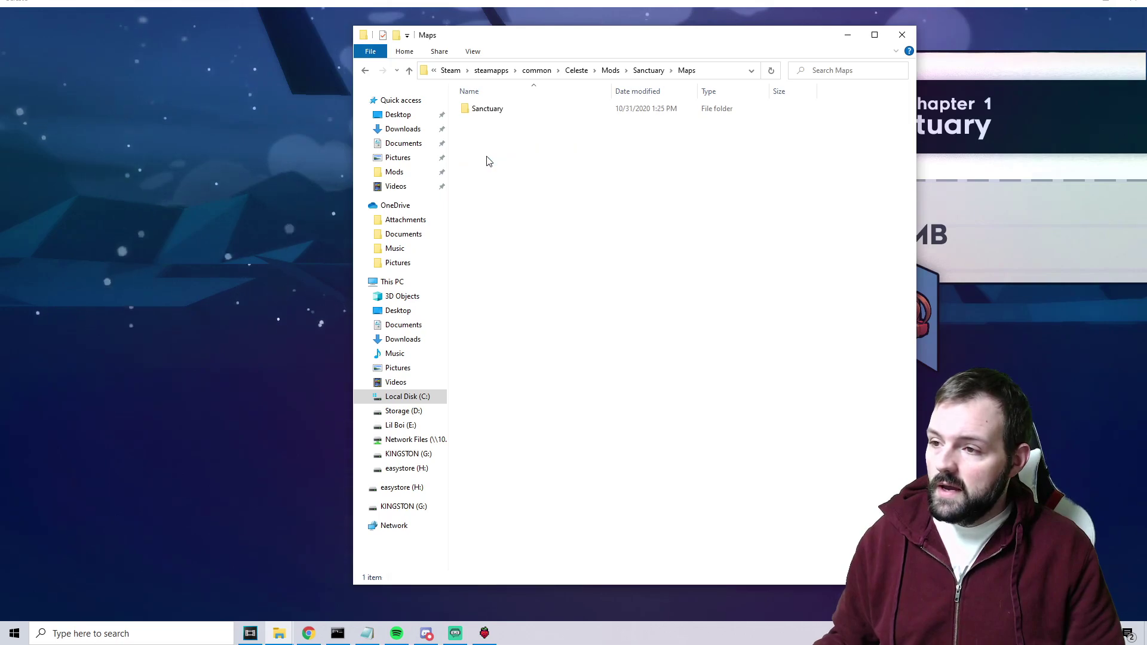
double_click(505, 111)
double_click(492, 110)
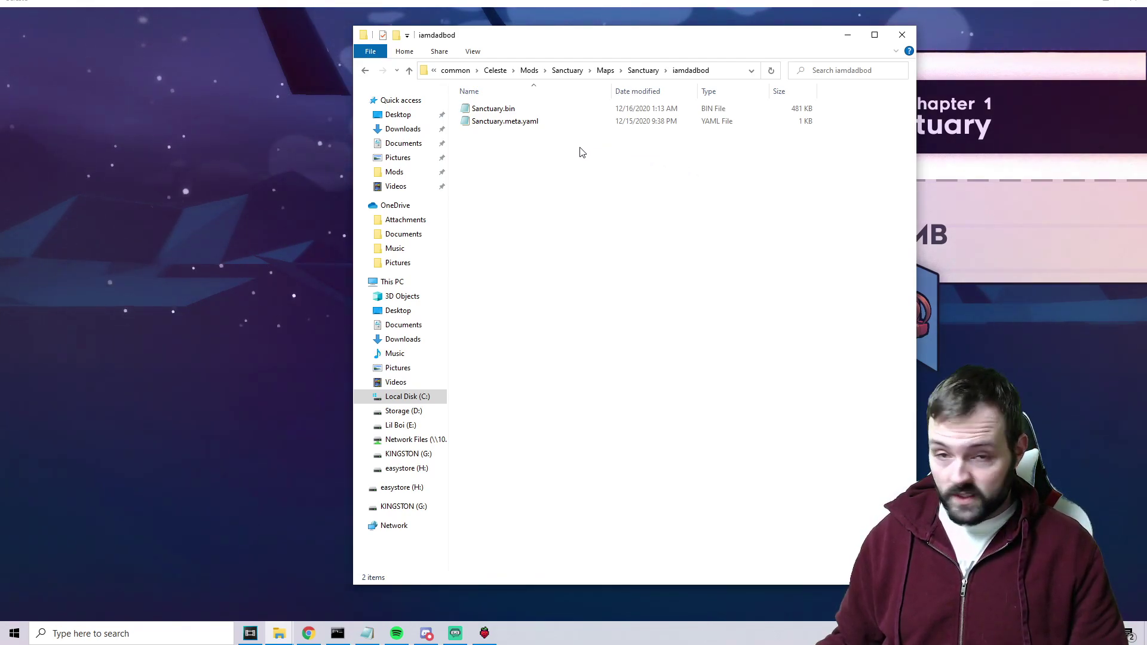
double_click(505, 121)
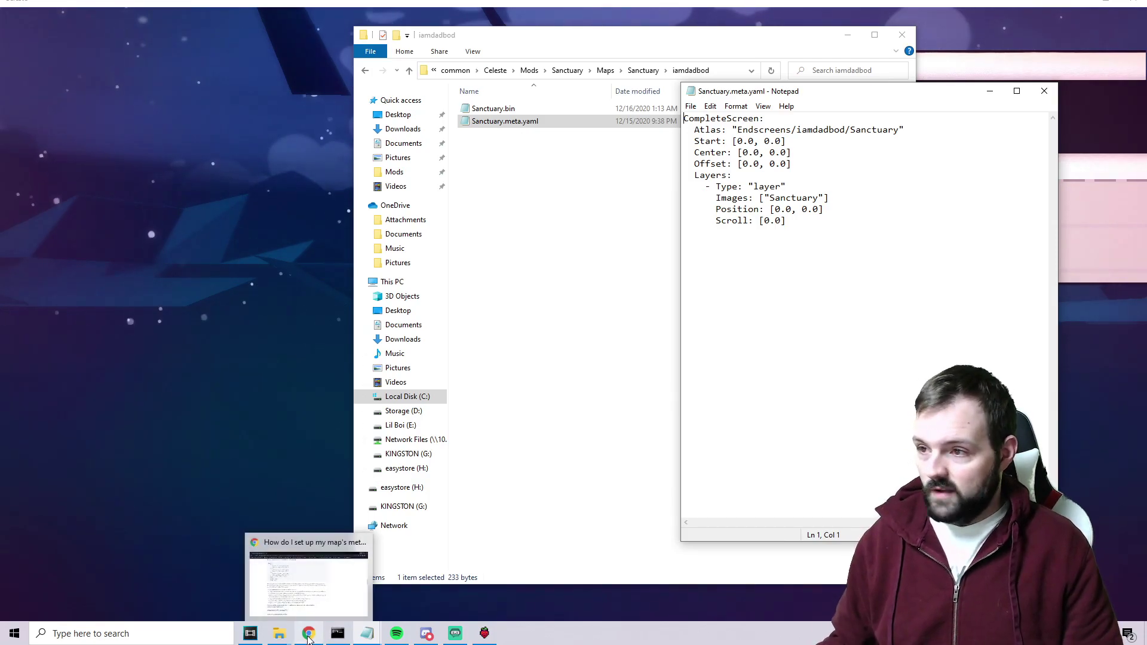
Switch to the Everest wiki in Chrome and copy the whole Mountain example block under Map Position On The Mountain
mouse_move(279, 634)
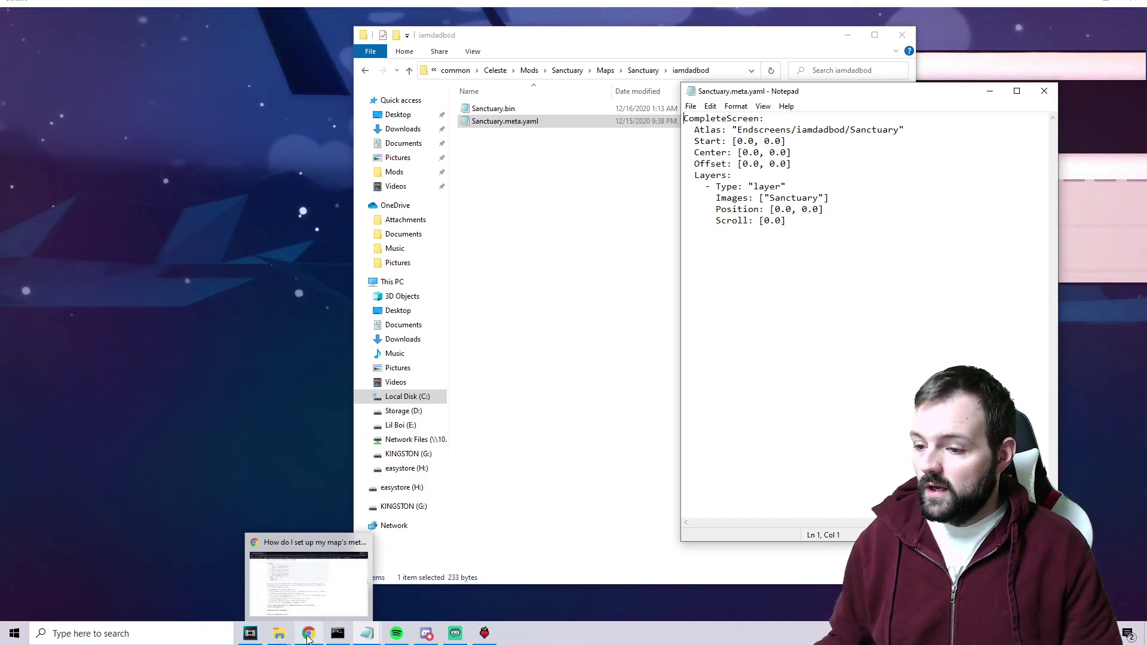
left_click(337, 554)
scroll(337, 555, "up", 3)
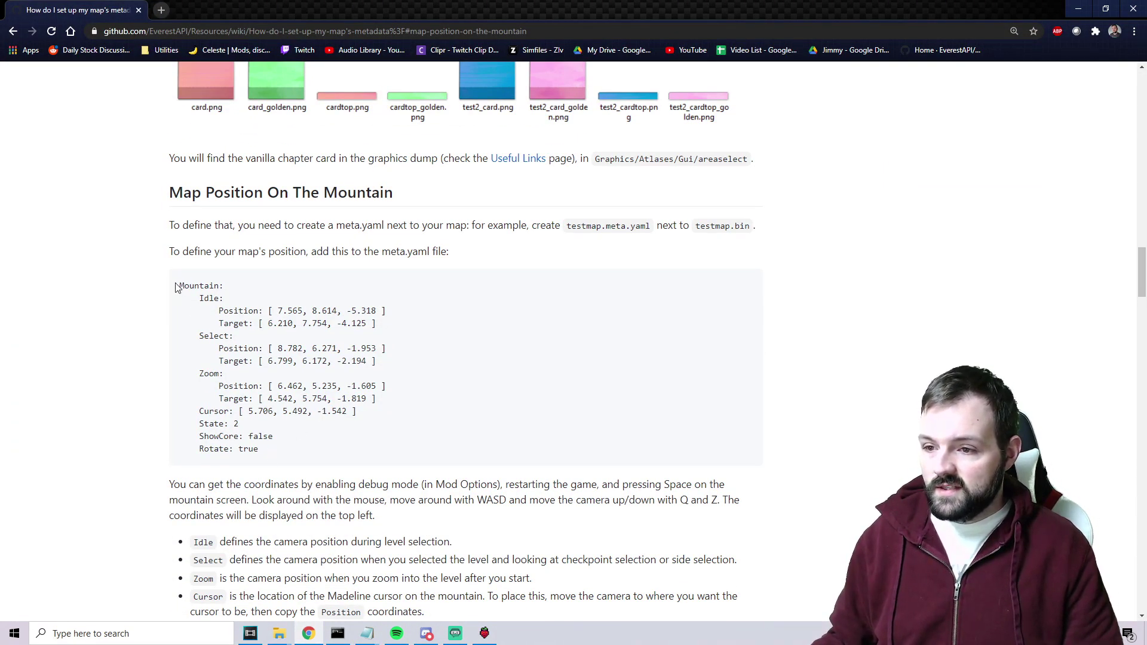
left_click_drag(180, 286, 340, 446)
key("ctrl+c")
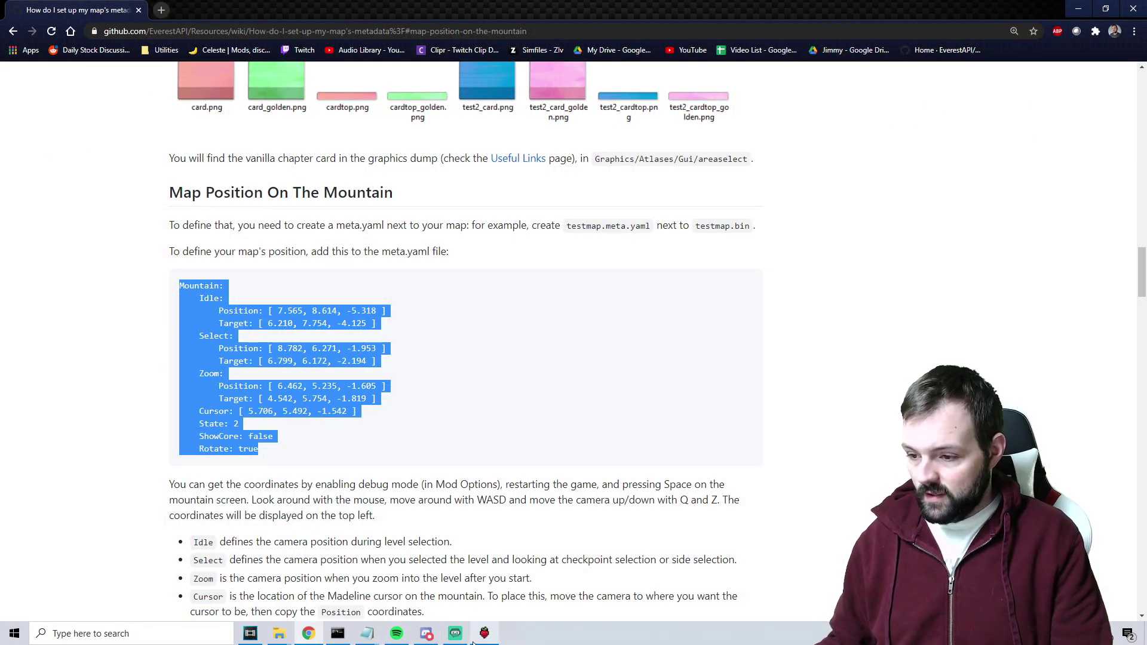
Paste the copied Mountain block above CompleteScreen in Sanctuary.meta.yaml, leaving one blank line between the two sections
left_click(369, 634)
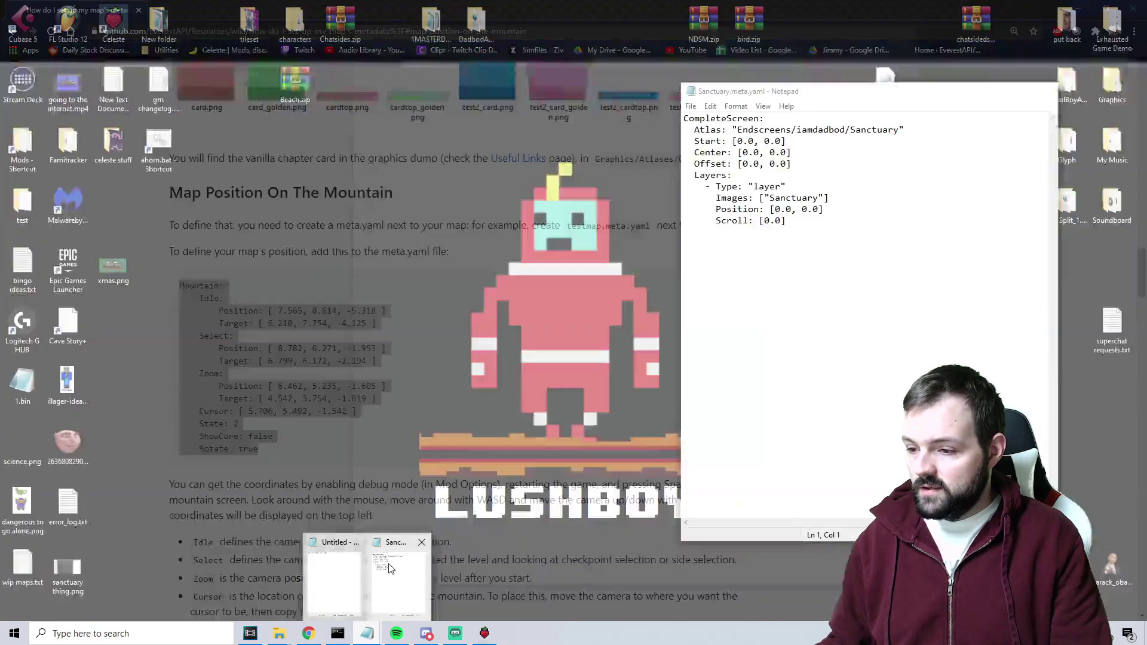
left_click(387, 568)
key("Return")
key("Return")
key("Return")
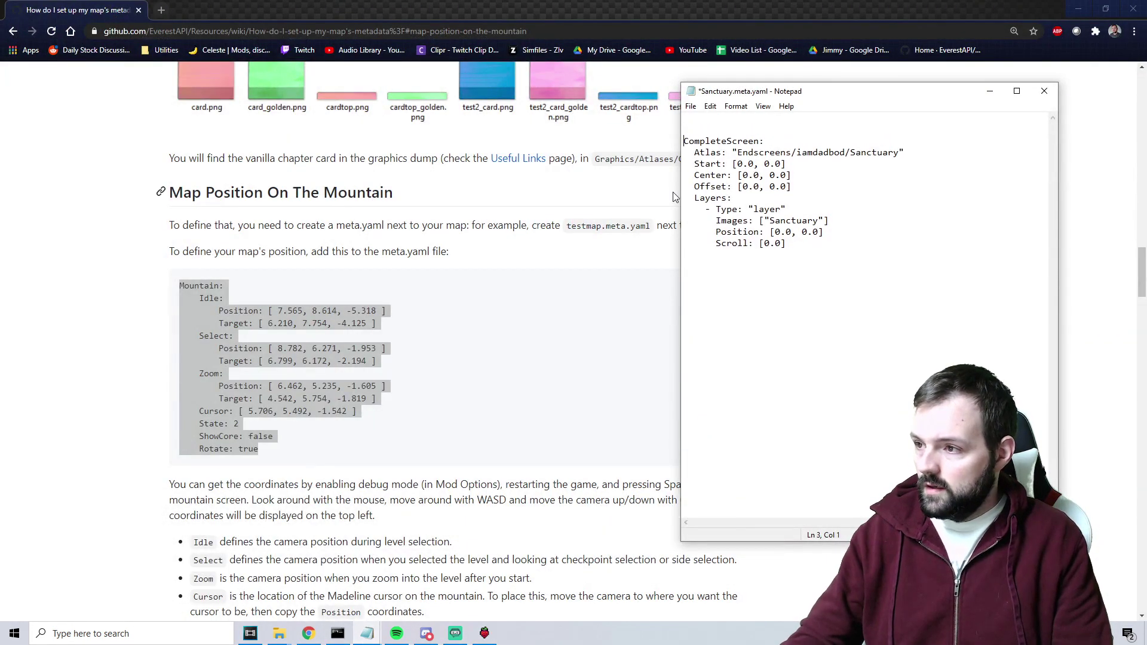
key("ctrl+v")
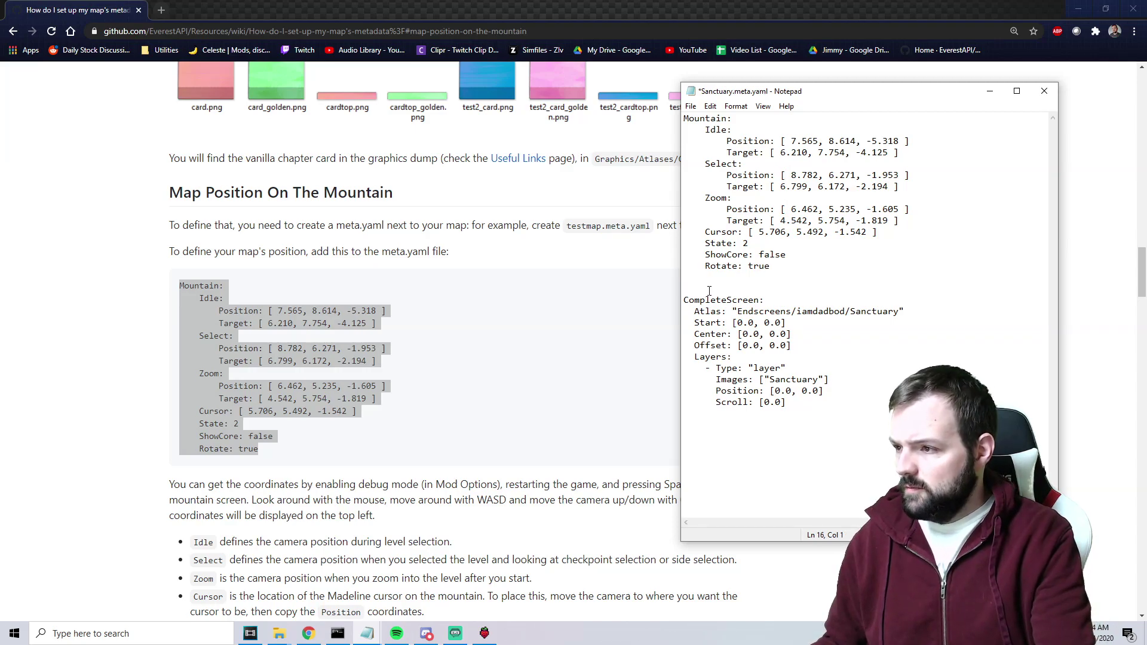
key("BackSpace")
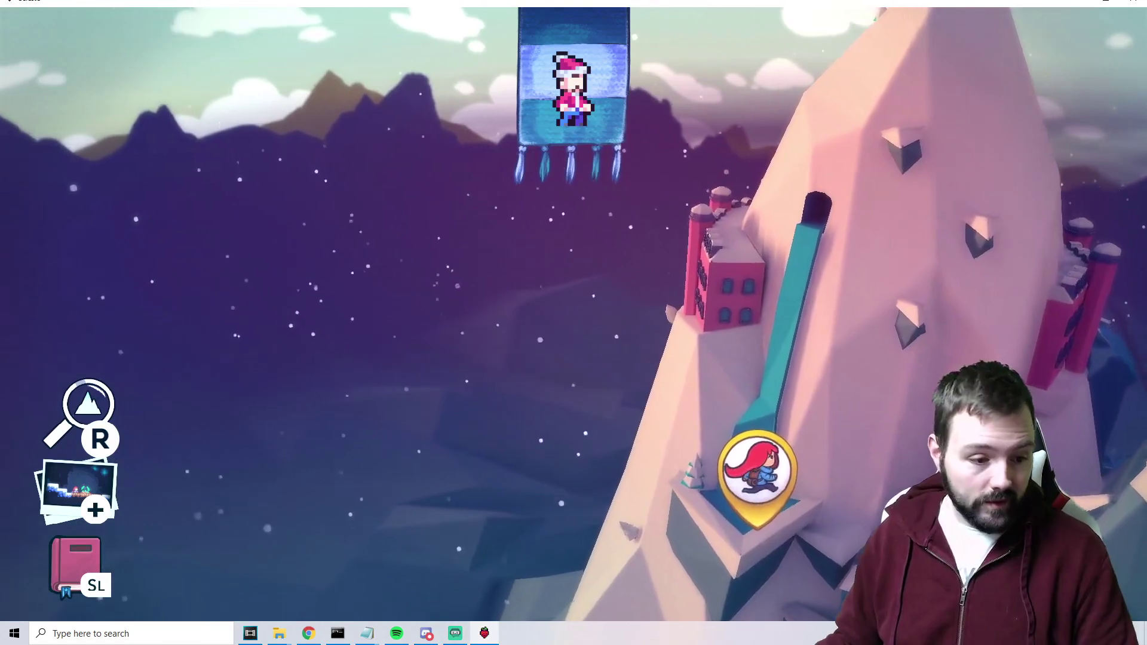
Return to the wiki page and review what the Idle, Select, Zoom, Cursor, State, ShowCore and Rotate settings define
key("alt+Tab")
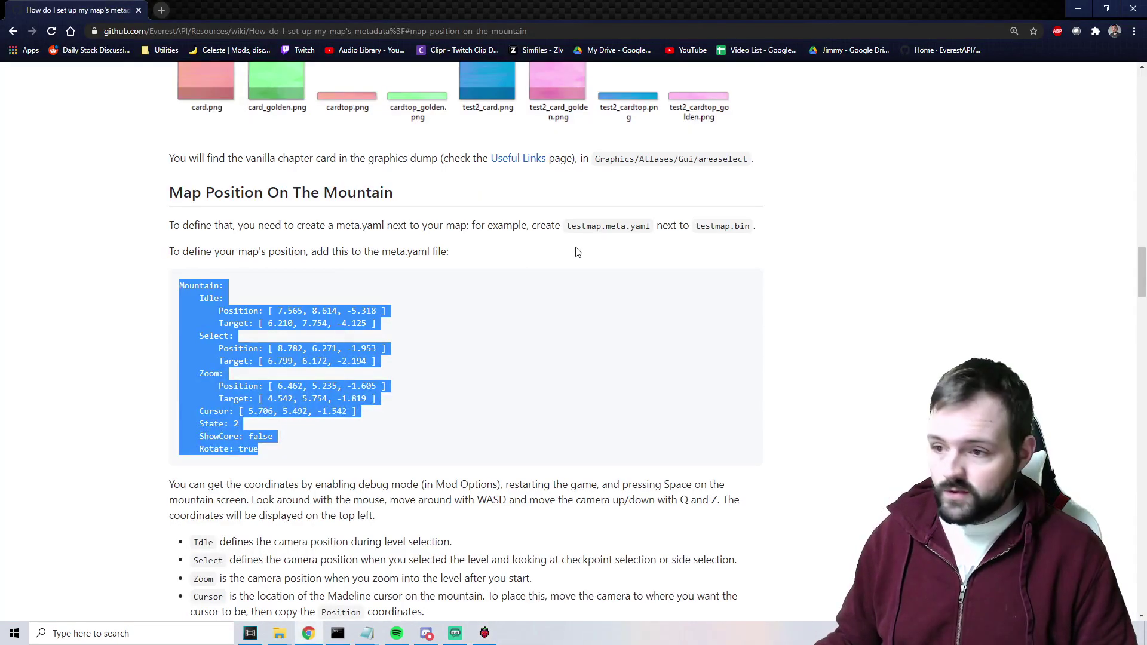
left_click(472, 355)
scroll(470, 271, "down", 1)
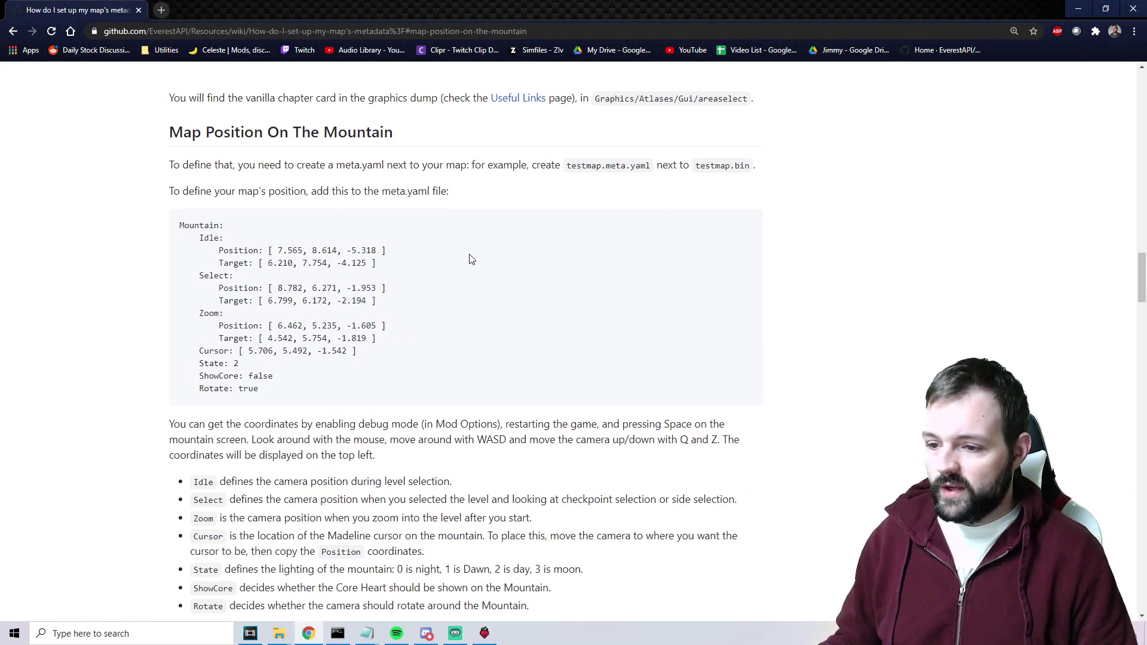
scroll(469, 257, "down", 1)
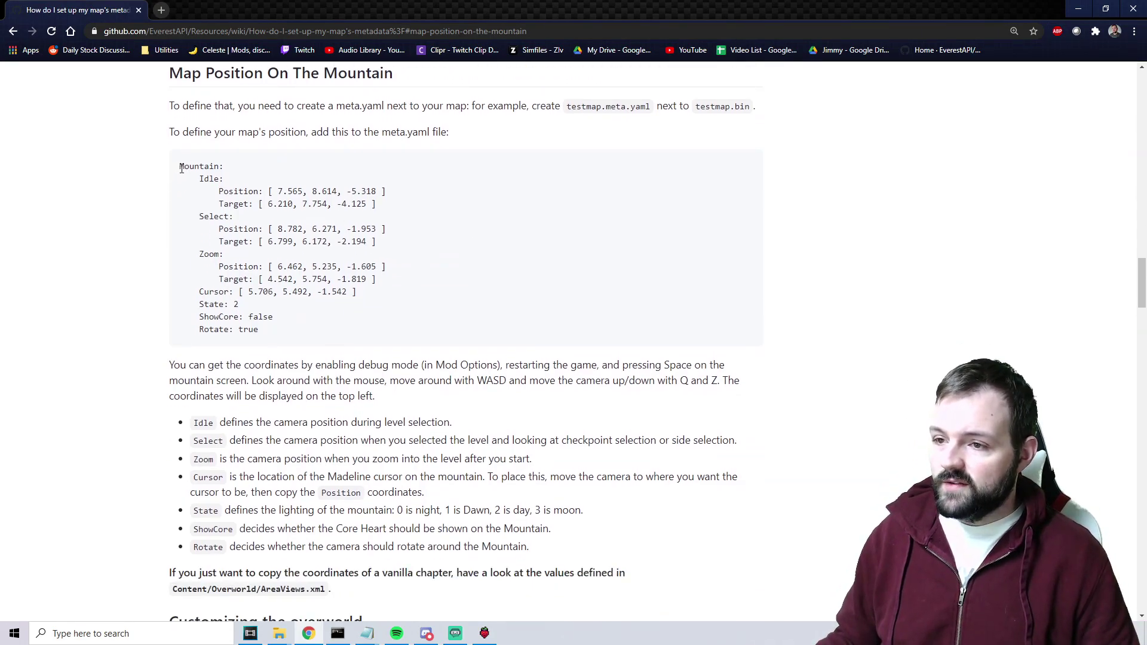
left_click_drag(181, 168, 234, 179)
left_click(210, 217)
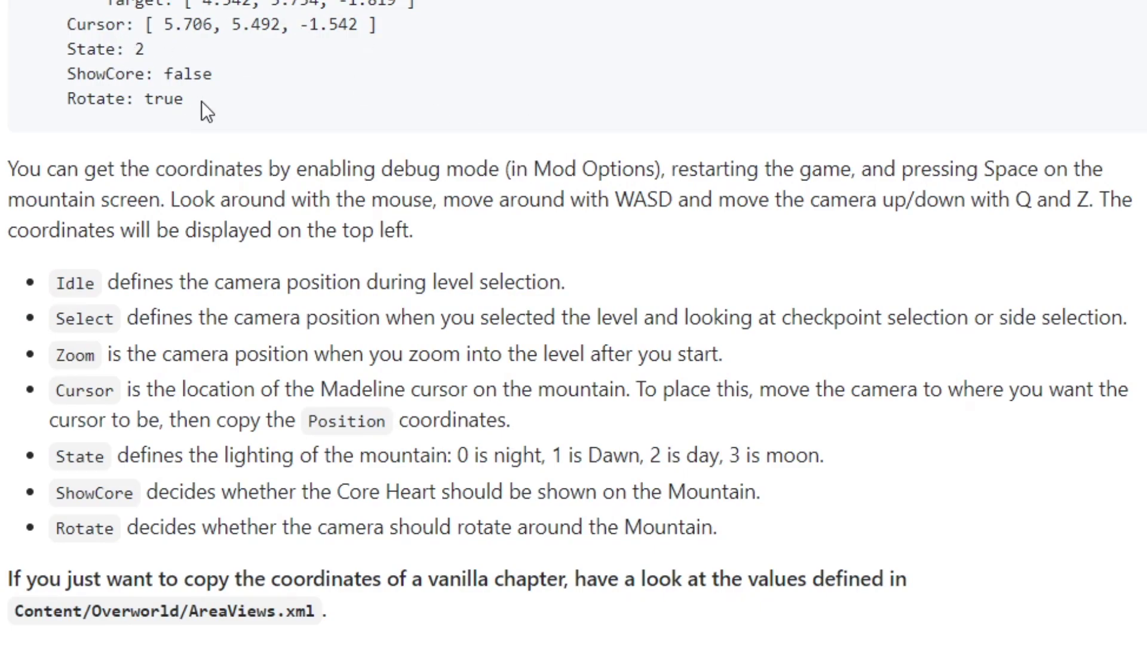
left_click(164, 73)
double_click(188, 74)
left_click(225, 84)
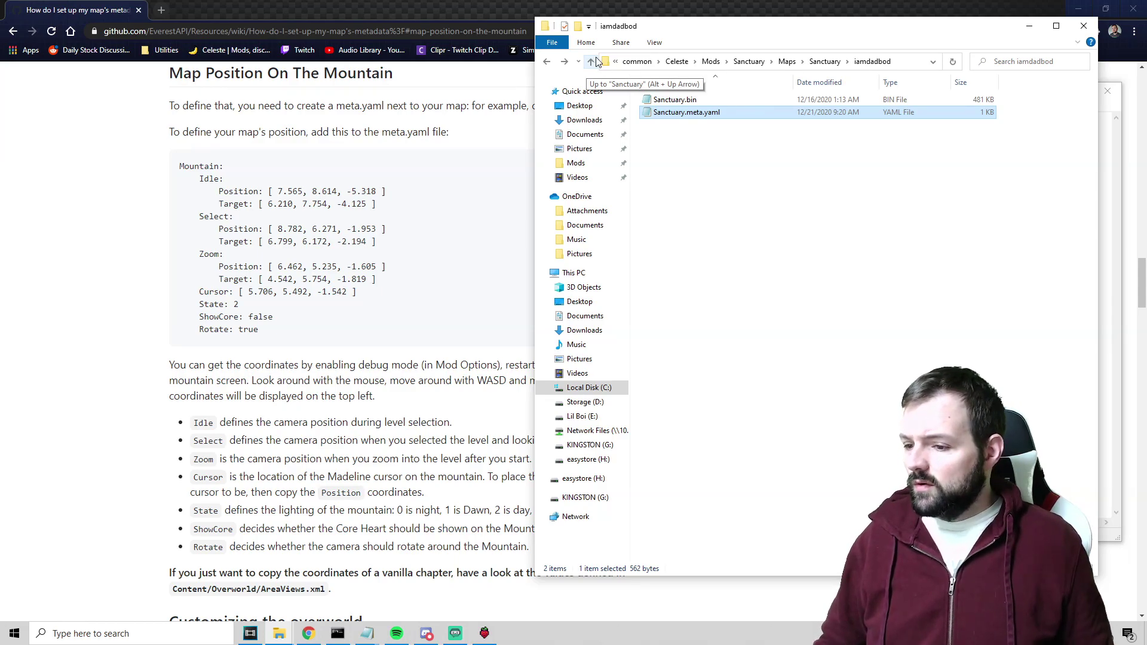
Go from the map's folder up to the Celeste game folder and open AreaViews.xml in Content/Overworld
left_click(593, 63)
left_click(592, 63)
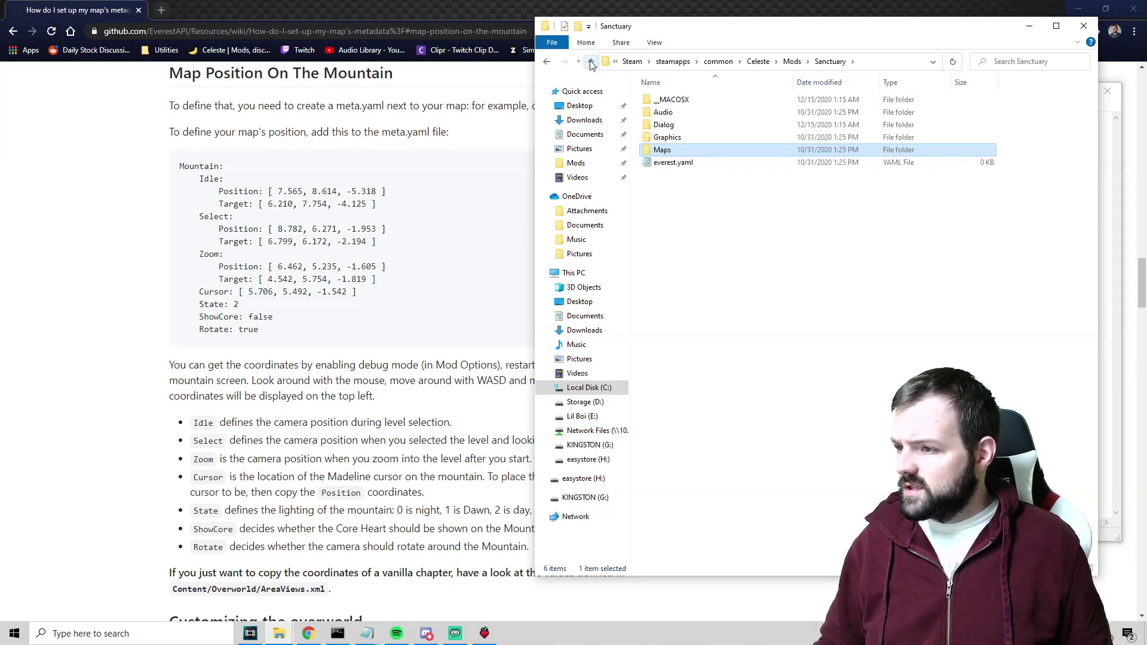
left_click(592, 63)
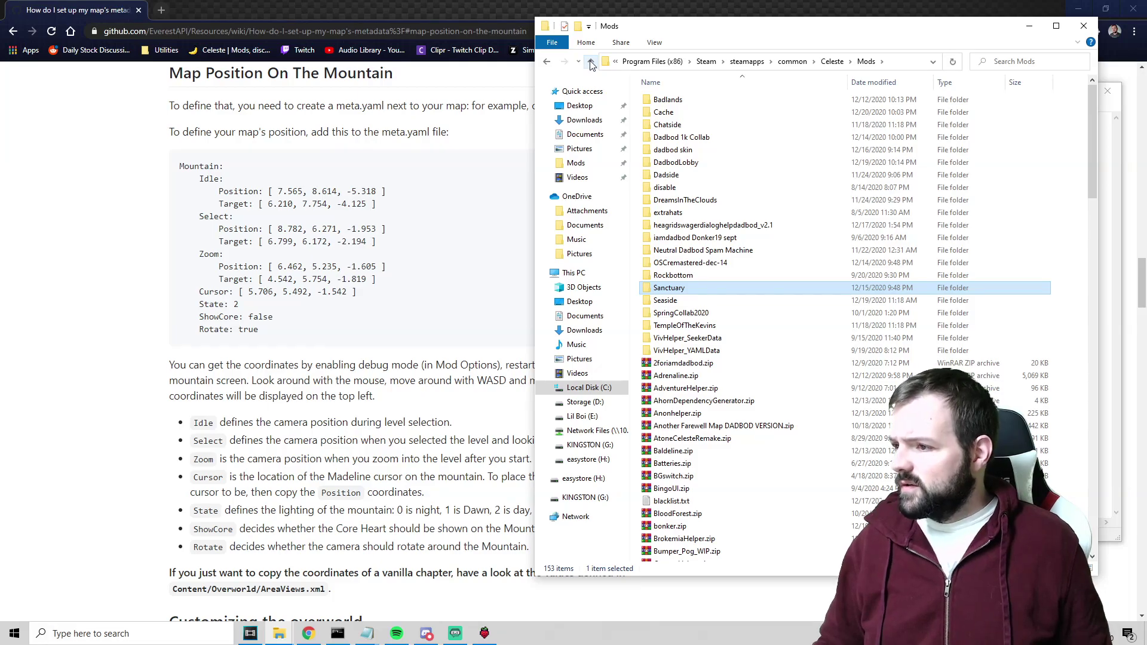
left_click(591, 63)
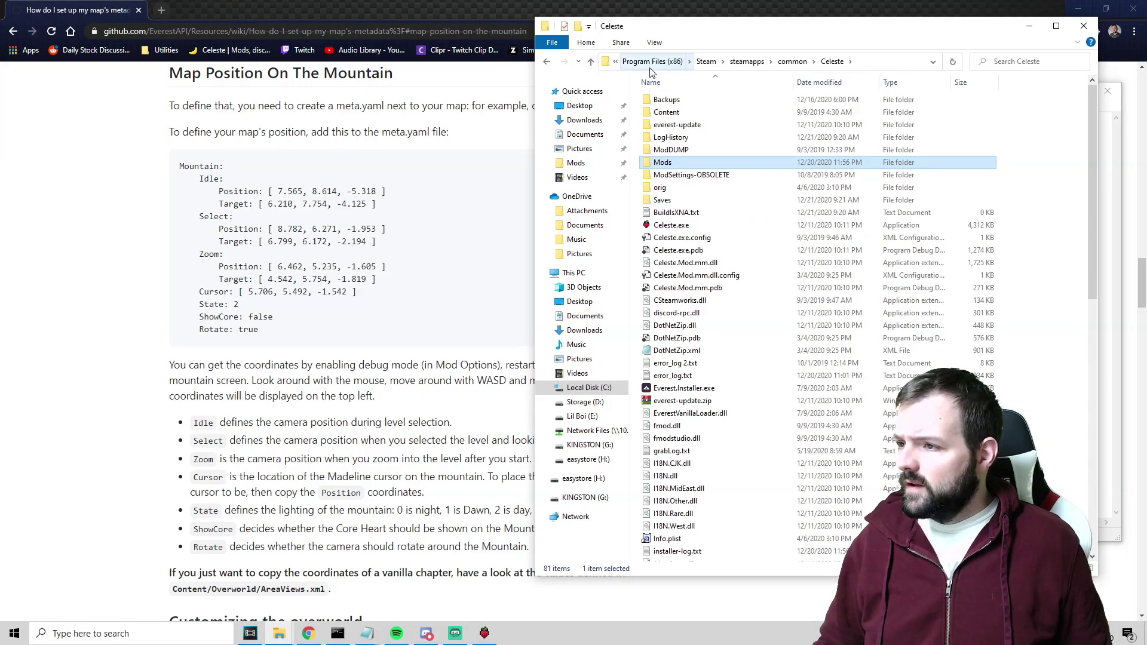
double_click(667, 113)
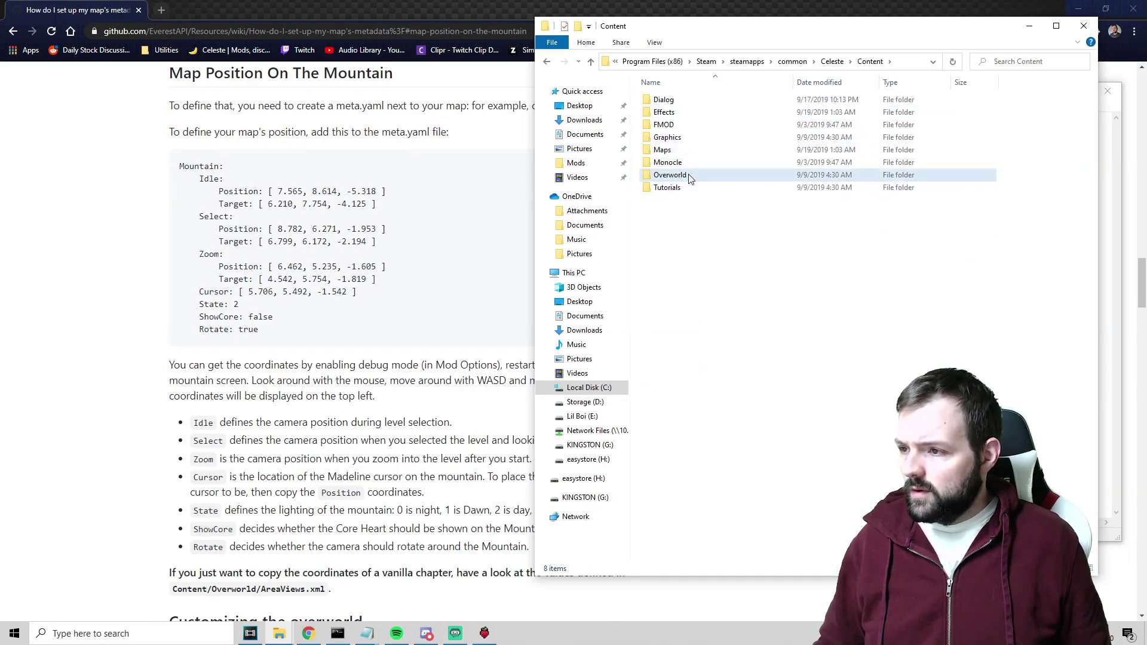
double_click(670, 175)
double_click(682, 100)
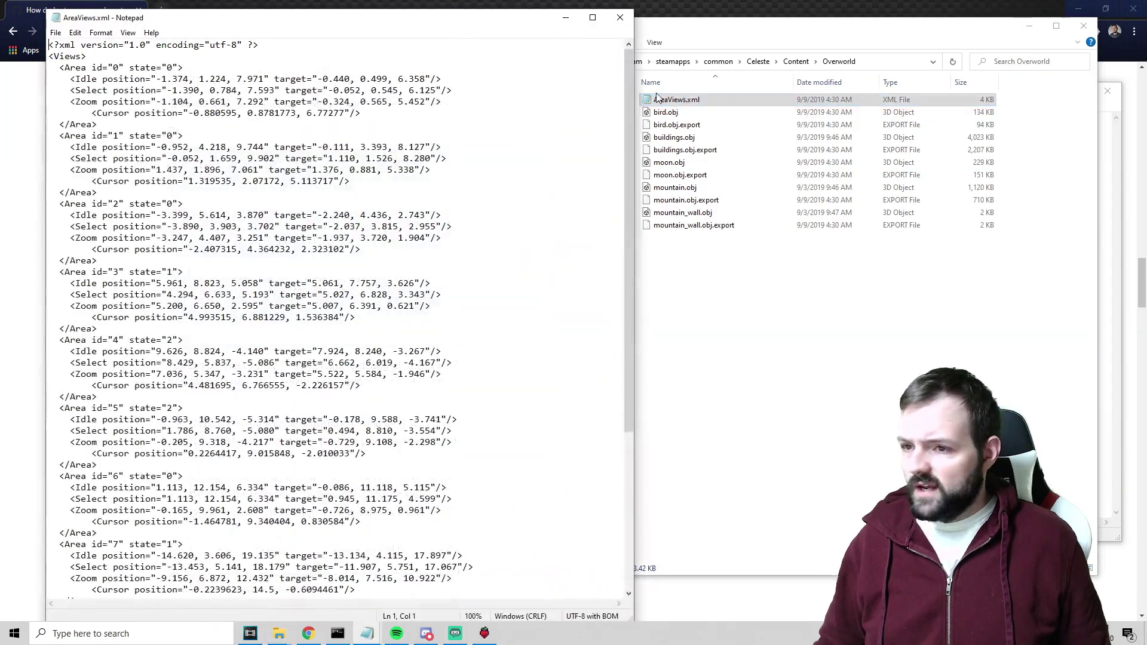
Bring up Sanctuary.meta.yaml beside AreaViews.xml and set its Idle Position to Area 5's idle position, -0.963, 10.542, -5.314
scroll(264, 222, "down", 7)
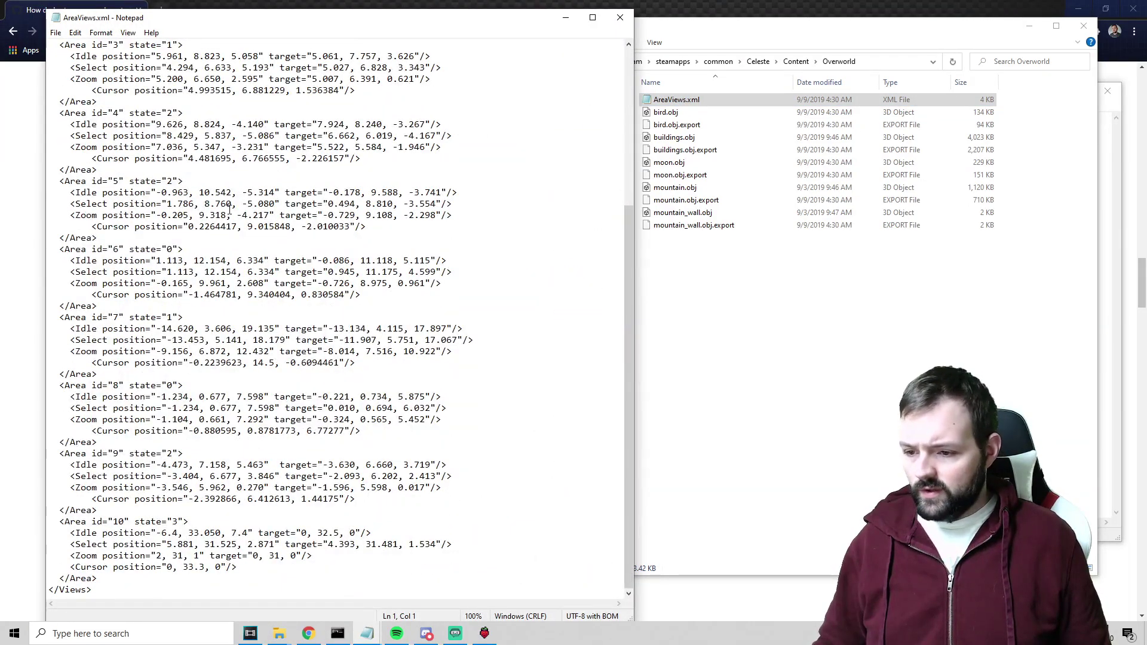
left_click(378, 636)
left_click(380, 591)
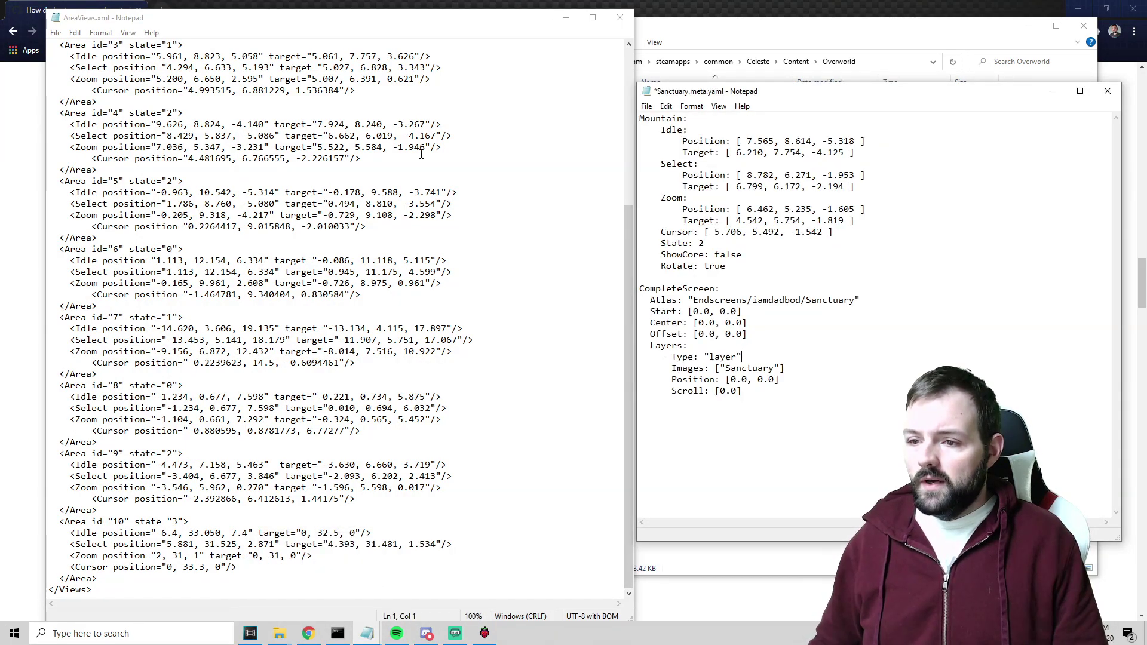
scroll(291, 271, "up", 7)
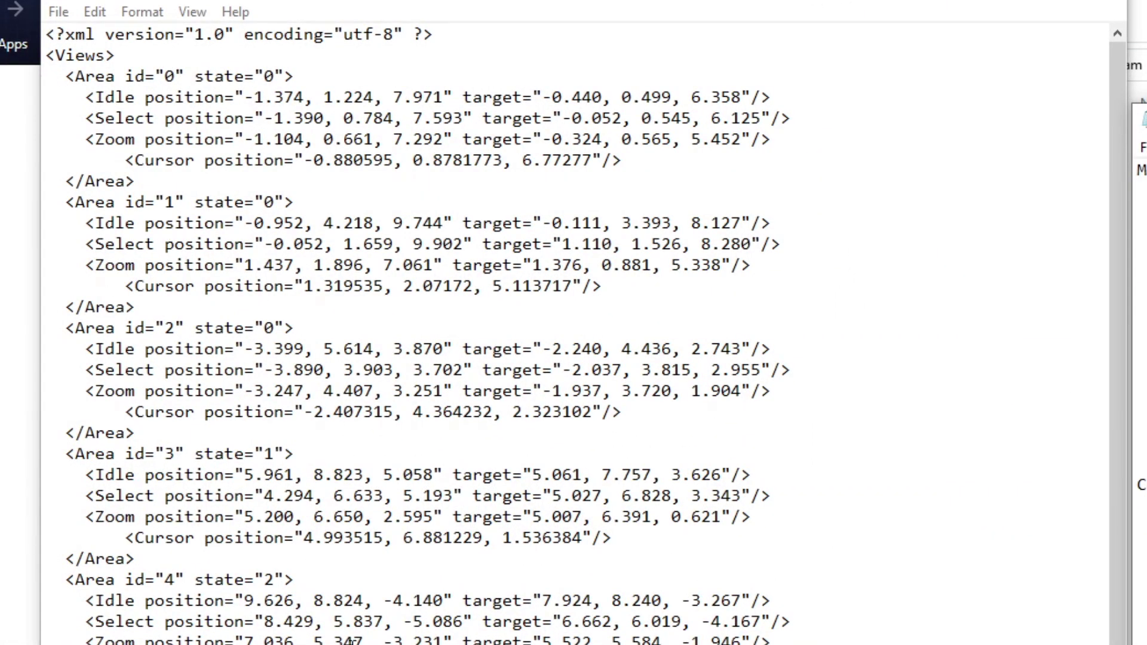
scroll(347, 638, "down", 1)
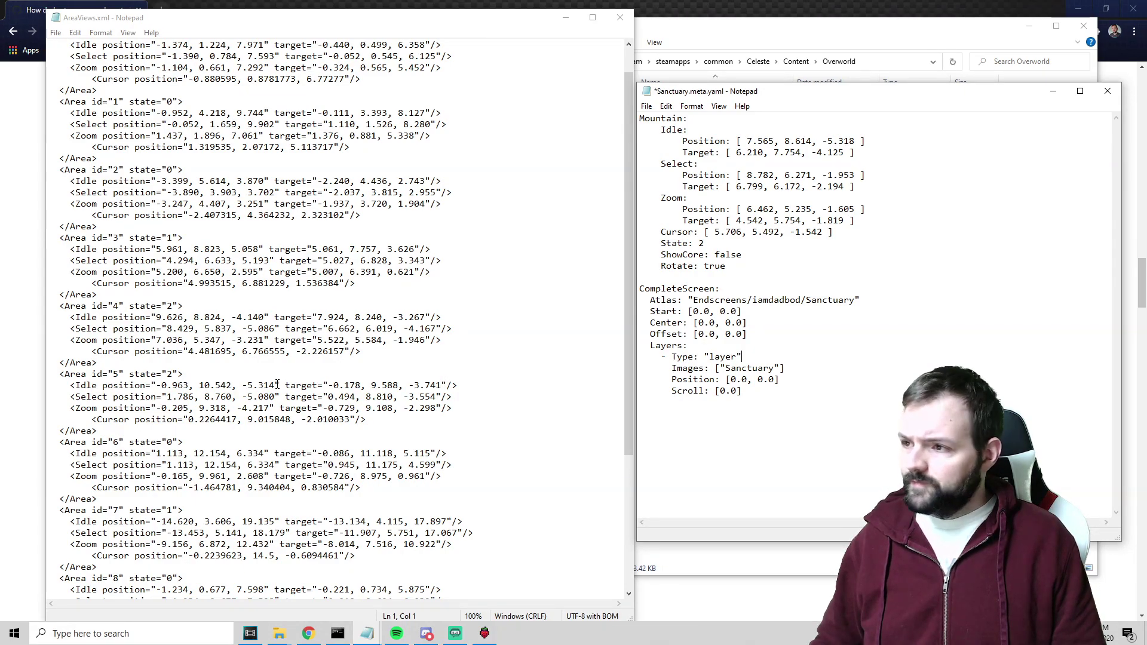
left_click_drag(275, 385, 161, 386)
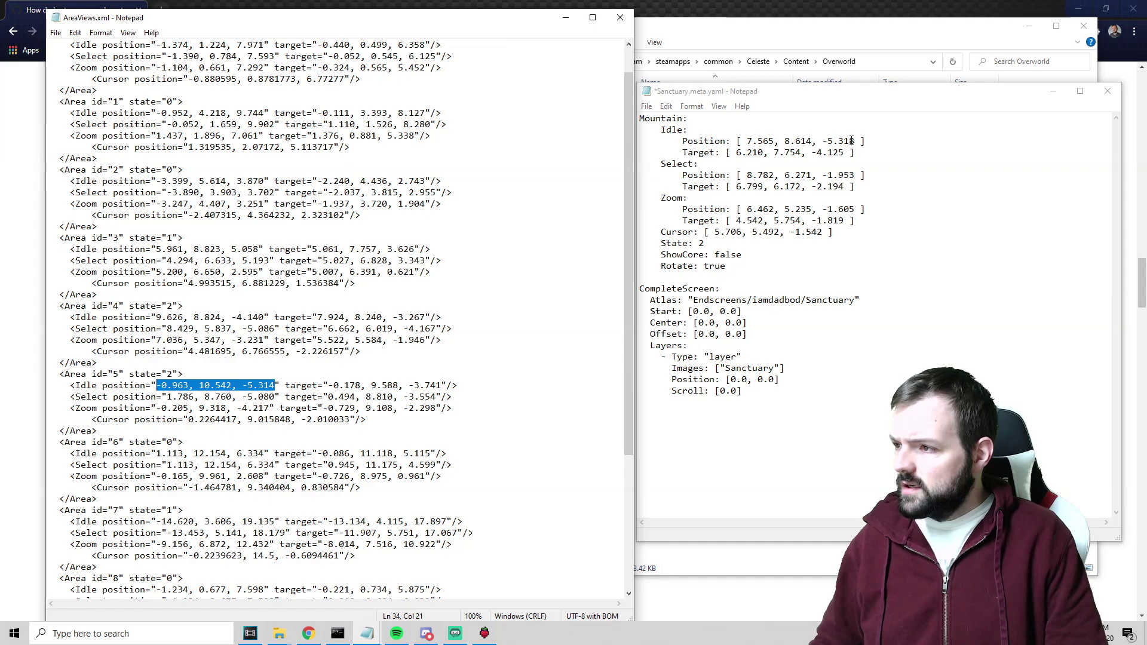
left_click_drag(855, 141, 778, 141)
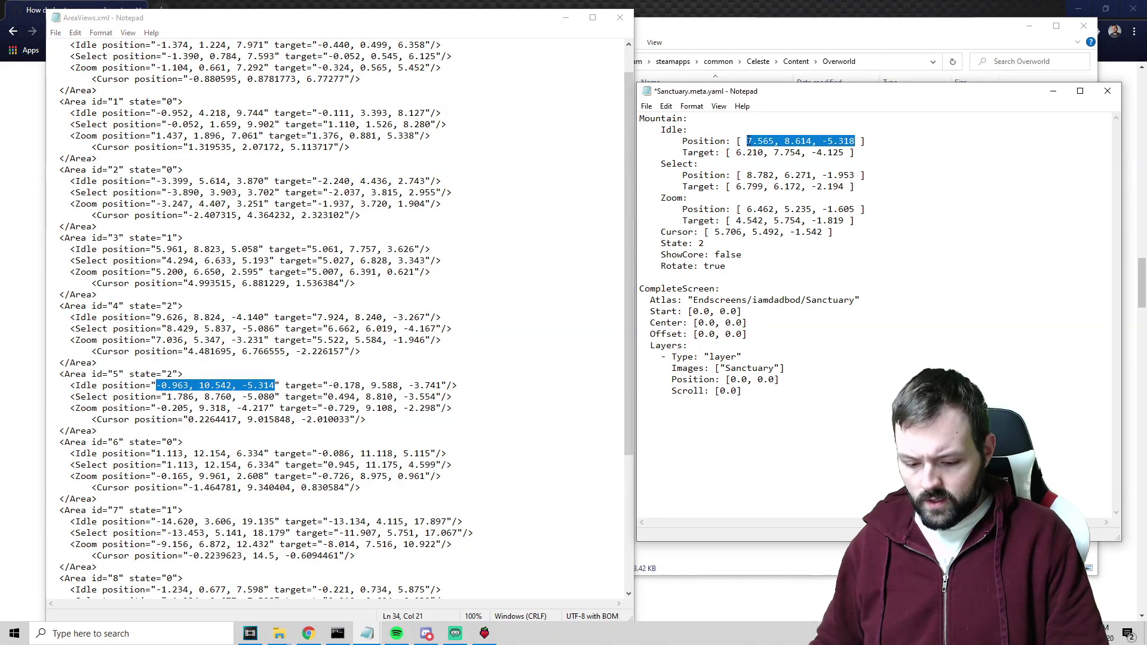
type("-0.963, 10.542, -5.314")
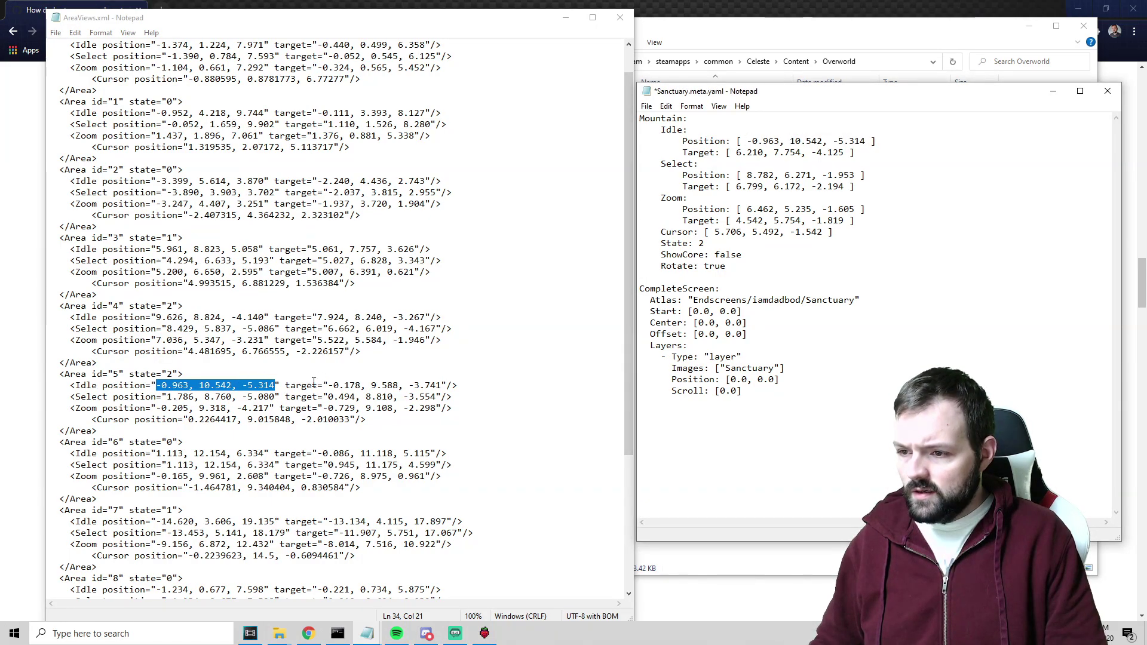
Set the Idle Target in Sanctuary.meta.yaml to Area 5's idle target from AreaViews.xml, -0.178, 9.588, -3.741
left_click_drag(328, 386, 443, 387)
key("ctrl+c")
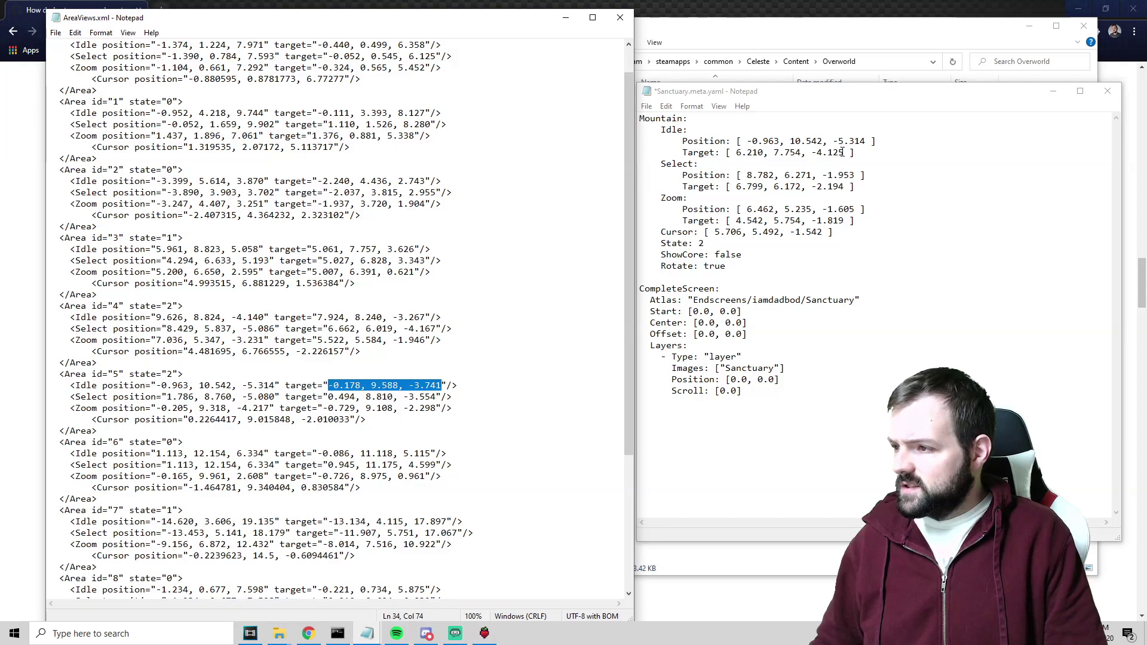
left_click_drag(842, 152, 736, 150)
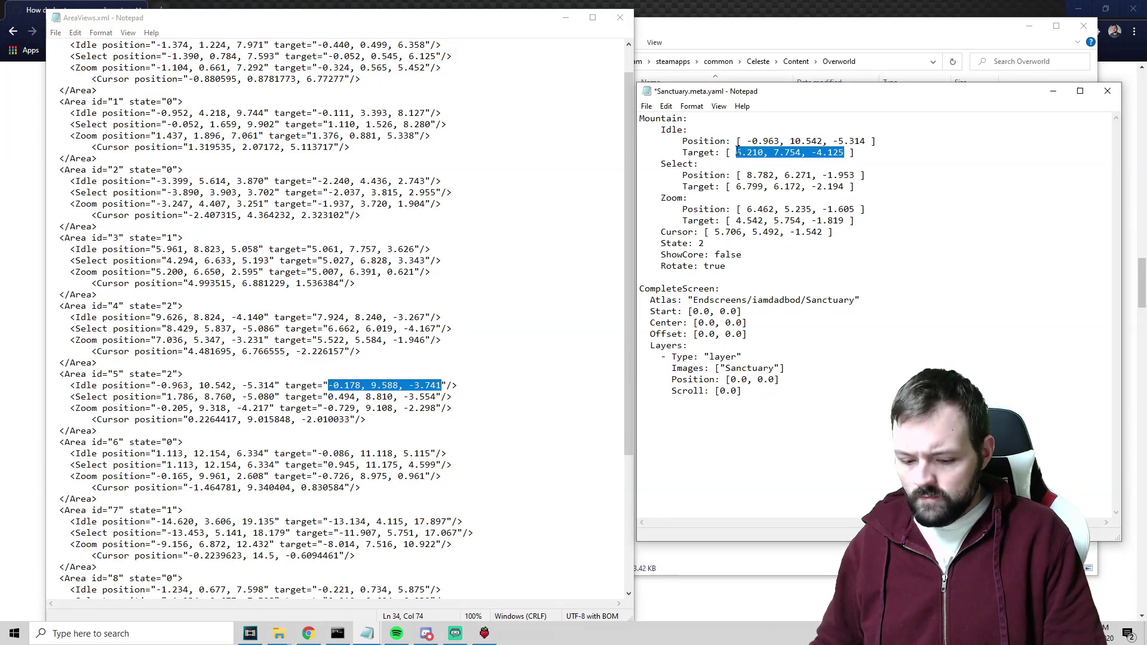
key("ctrl+v")
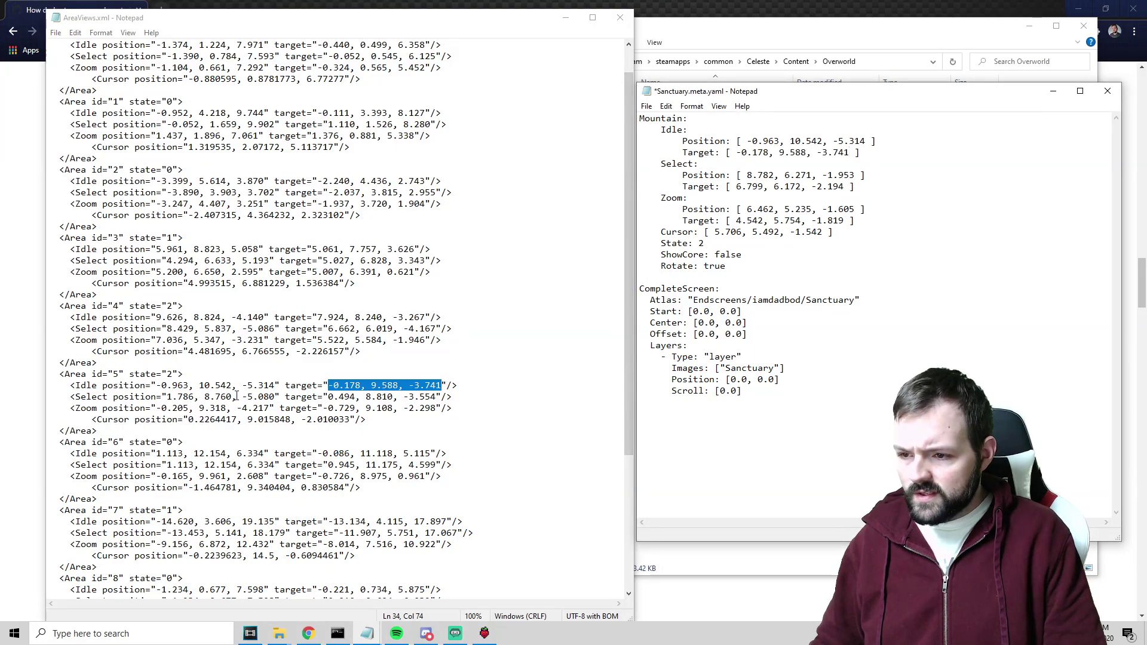
Copy Area 5's Select values into the meta file: Position 1.786, 8.760, -5.080 and Target 0.494, 8.810, -3.554
left_click_drag(275, 396, 169, 397)
key("ctrl+c")
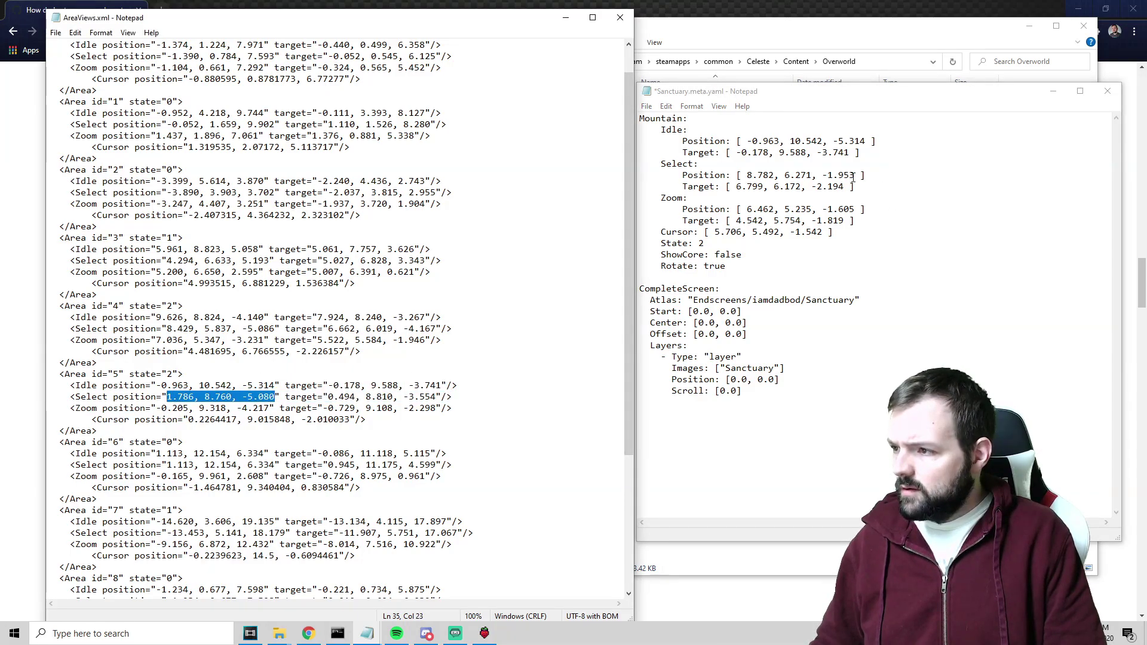
left_click(853, 178)
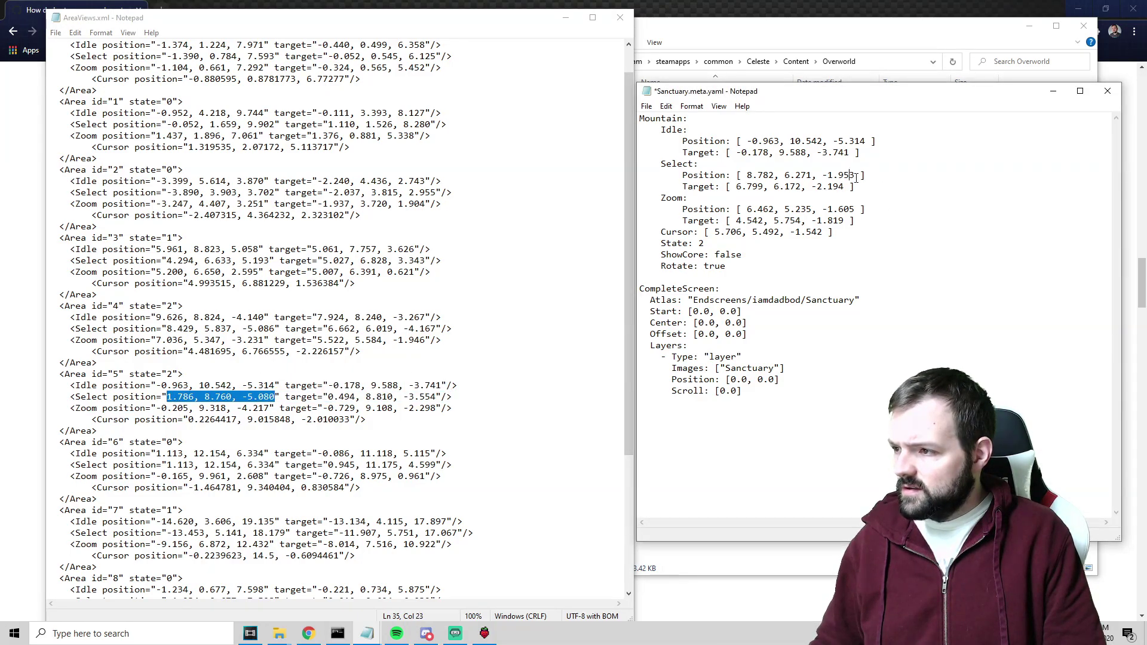
left_click_drag(855, 177, 775, 175)
key("ctrl+v")
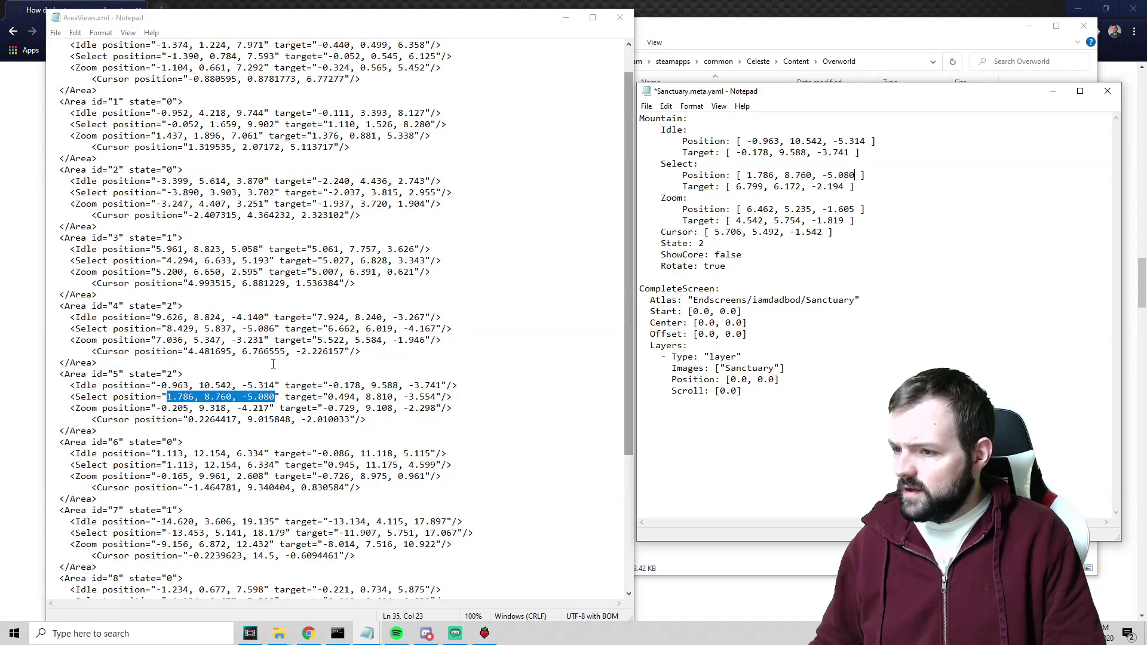
left_click_drag(330, 397, 436, 396)
key("ctrl+c")
left_click_drag(845, 188, 736, 186)
key("ctrl+v")
Copy Area 5's Zoom values into the meta file: Position -0.205, 9.318, -4.217 and Target -0.729, 9.108, -2.298
left_click_drag(269, 408, 157, 409)
key("ctrl+c")
left_click_drag(856, 209, 747, 211)
key("ctrl+v")
left_click_drag(323, 409, 436, 408)
key("ctrl+c")
left_click_drag(843, 220, 736, 219)
key("ctrl+v")
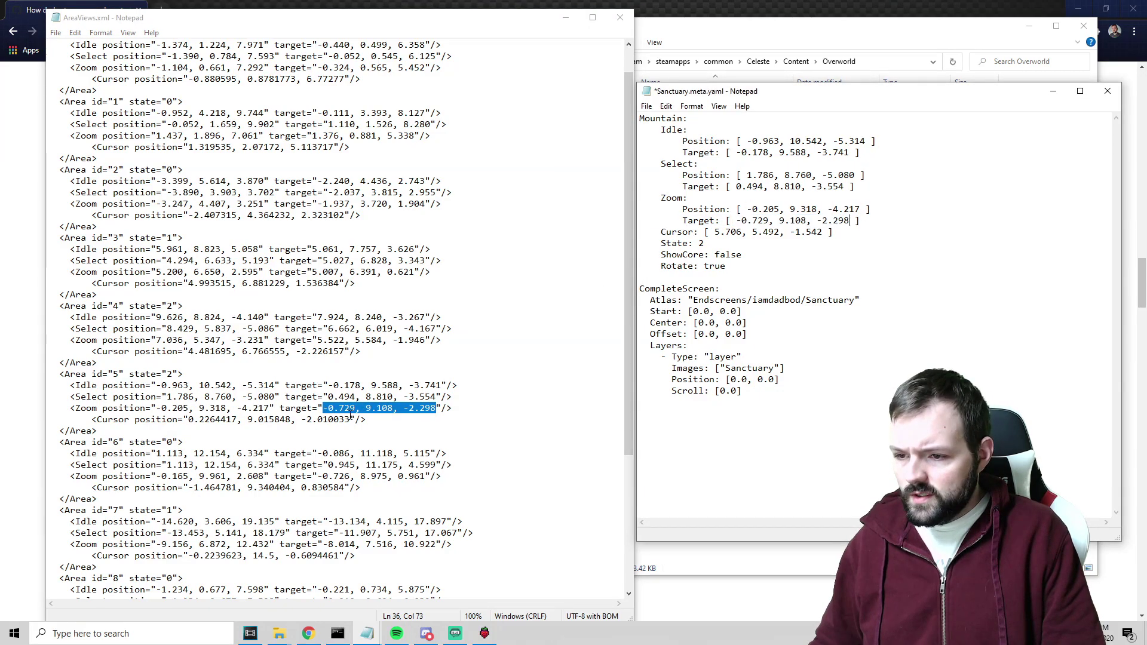
Set the Cursor coordinates to Area 5's cursor position, 0.2264417, 9.015848, -2.010033, and close AreaViews.xml
left_click_drag(350, 419, 189, 420)
key("ctrl+c")
left_click_drag(823, 232, 715, 232)
key("ctrl+v")
left_click(620, 18)
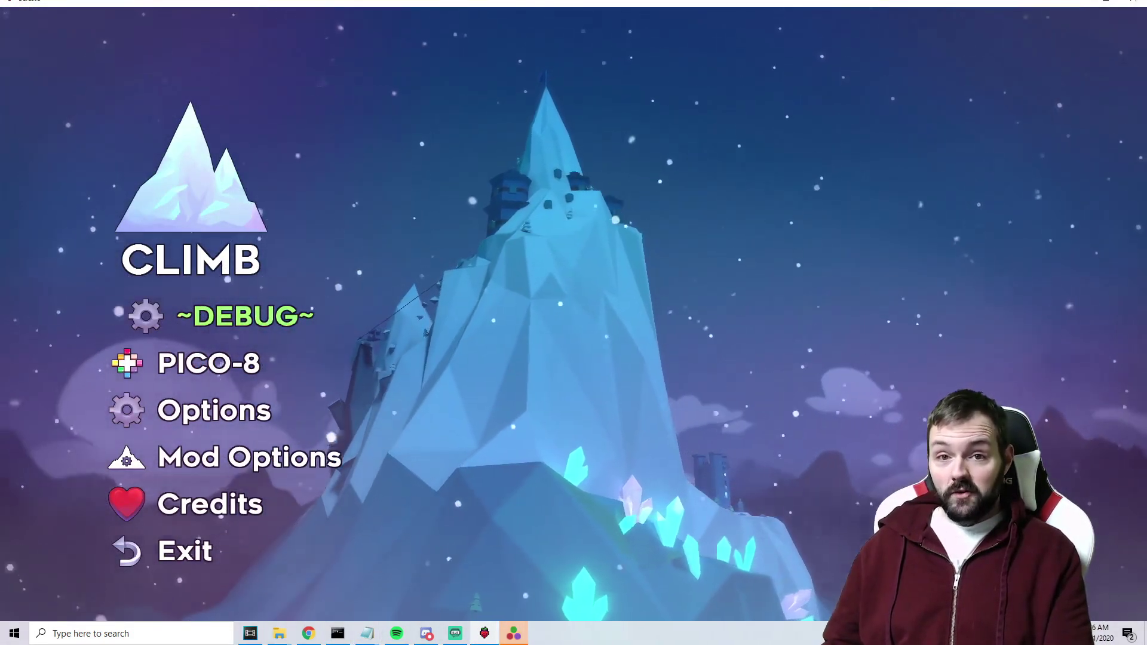
key("Return")
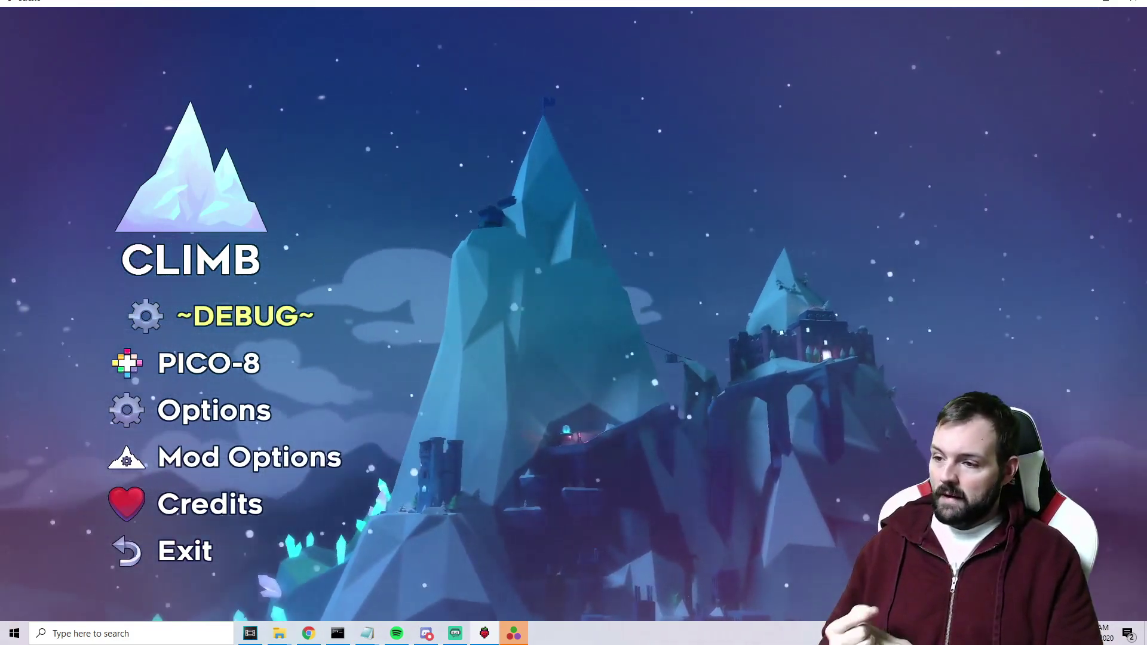
key("space")
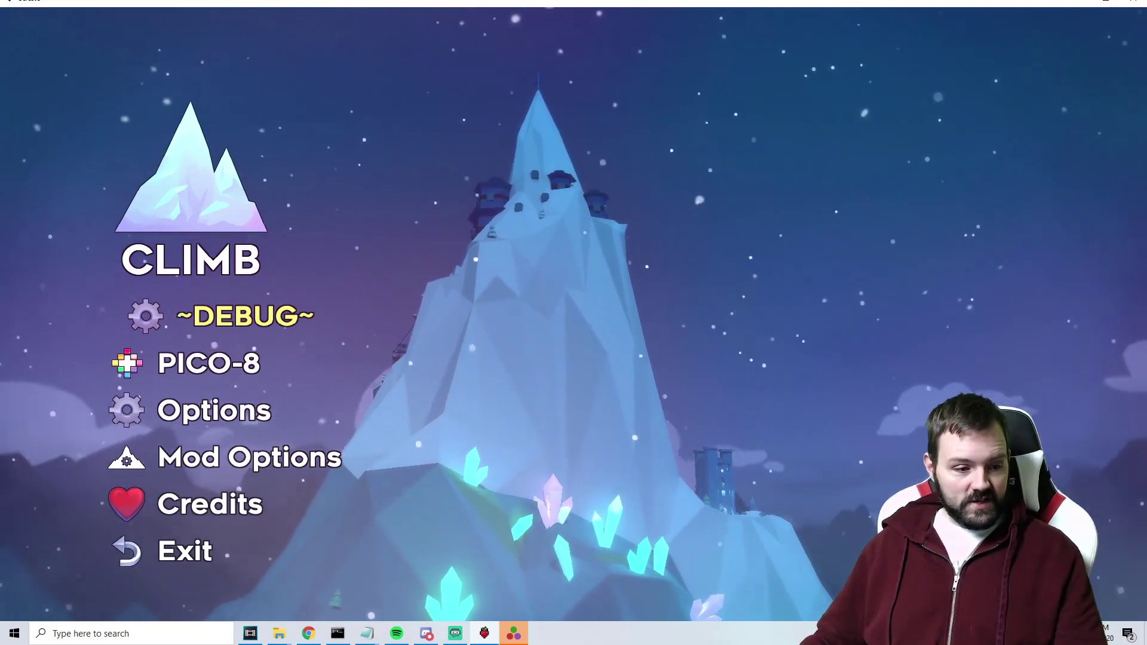
Switch to the wiki page in Chrome and review its sections on custom overworld models, textures, colors, background music and disabling the snow
key("alt+Tab")
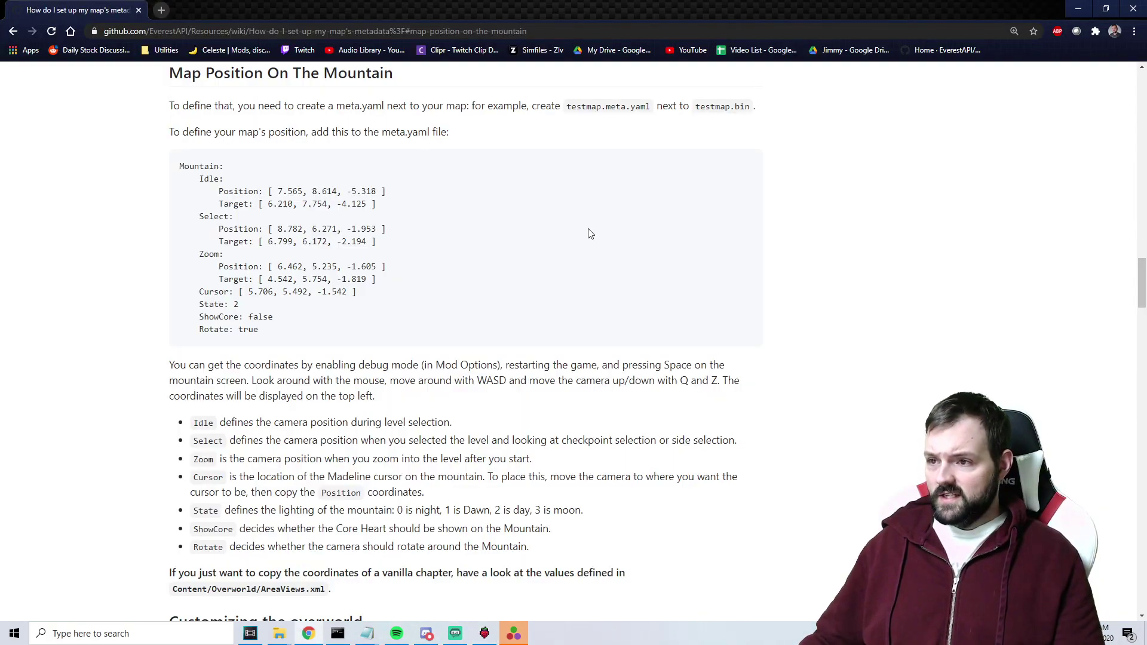
scroll(516, 338, "down", 5)
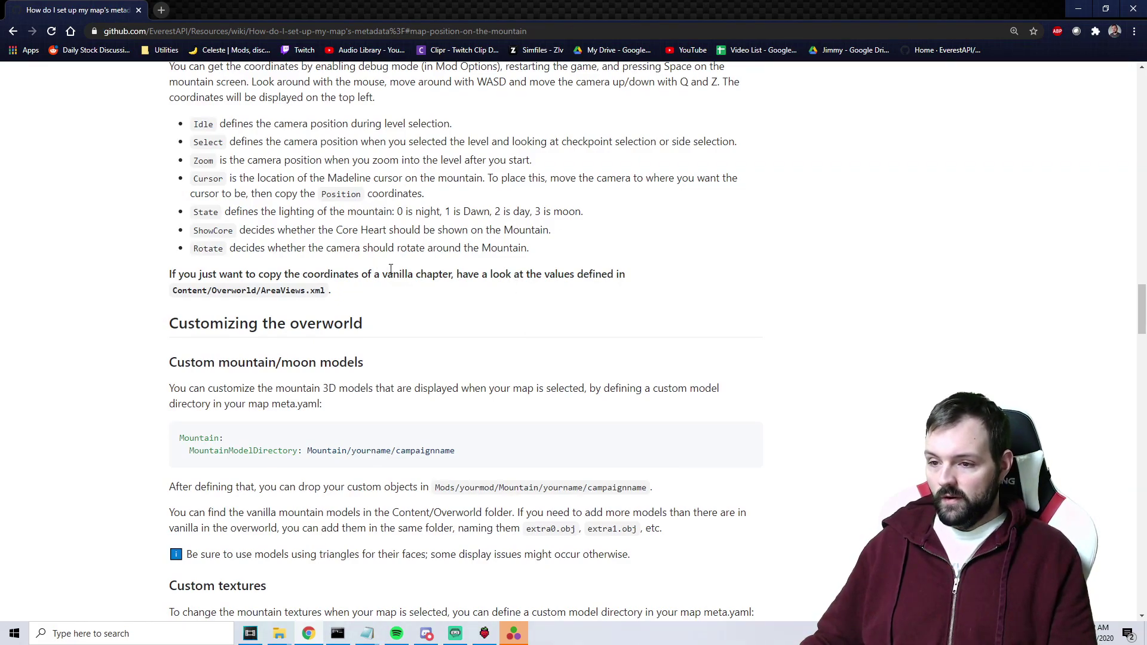
scroll(589, 301, "down", 1)
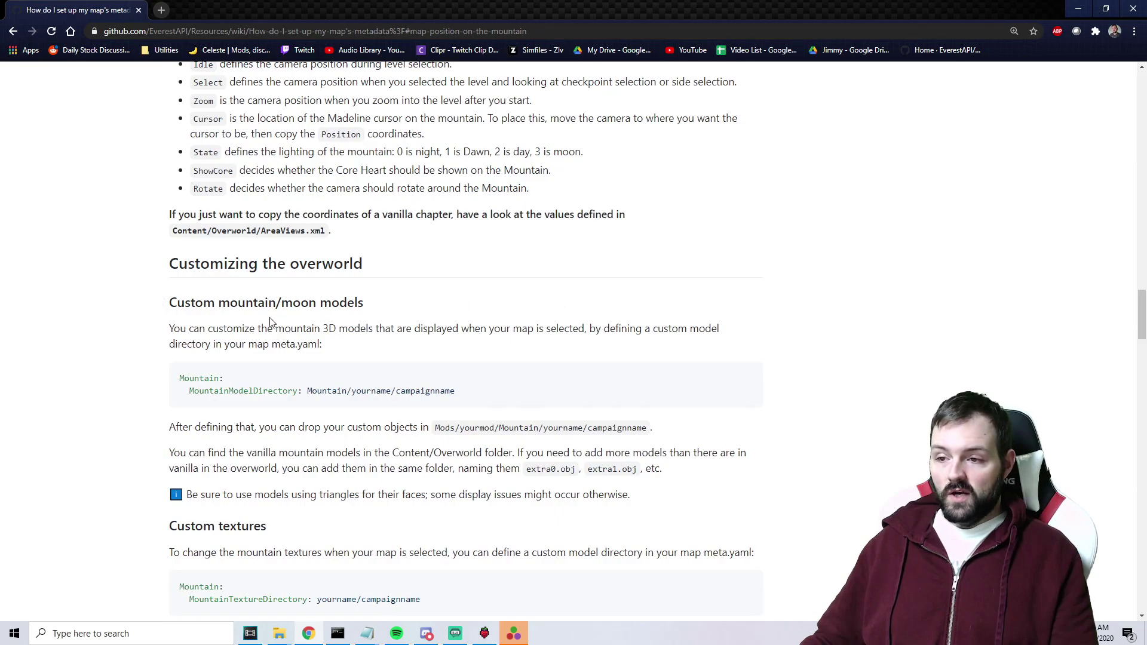
scroll(592, 389, "down", 1)
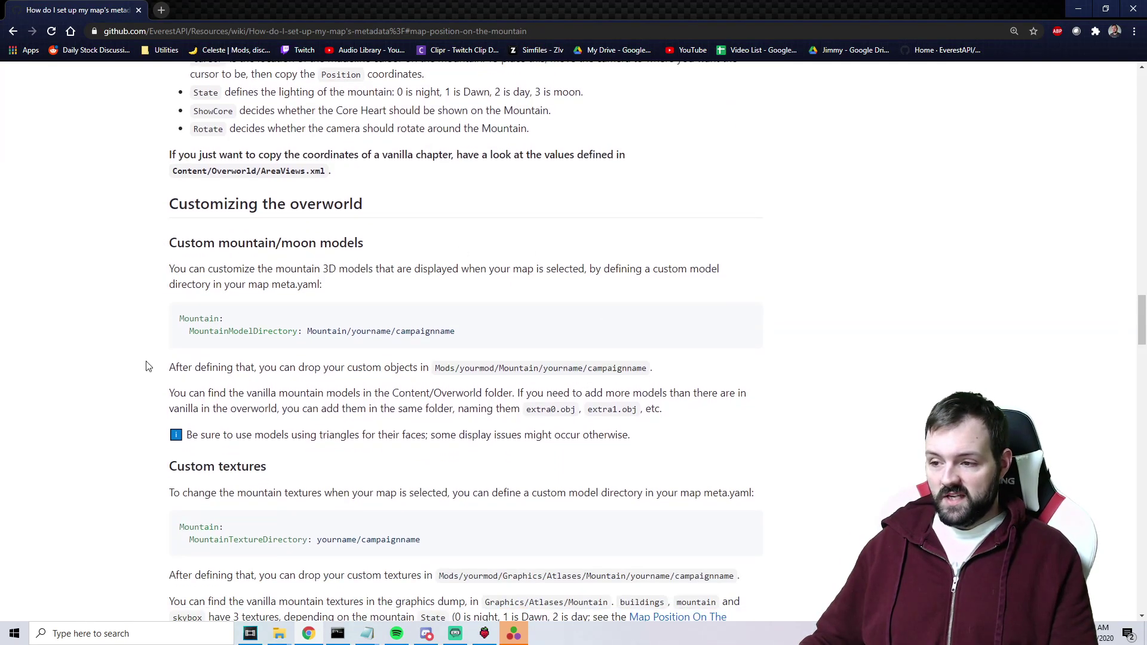
scroll(449, 422, "down", 3)
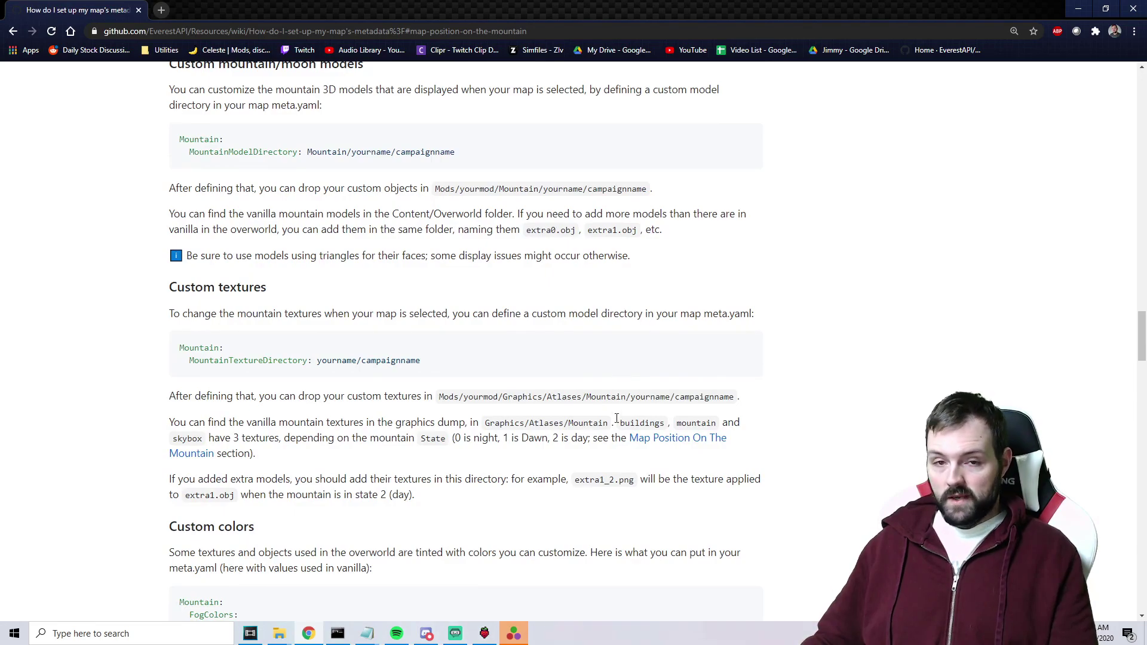
scroll(621, 458, "down", 4)
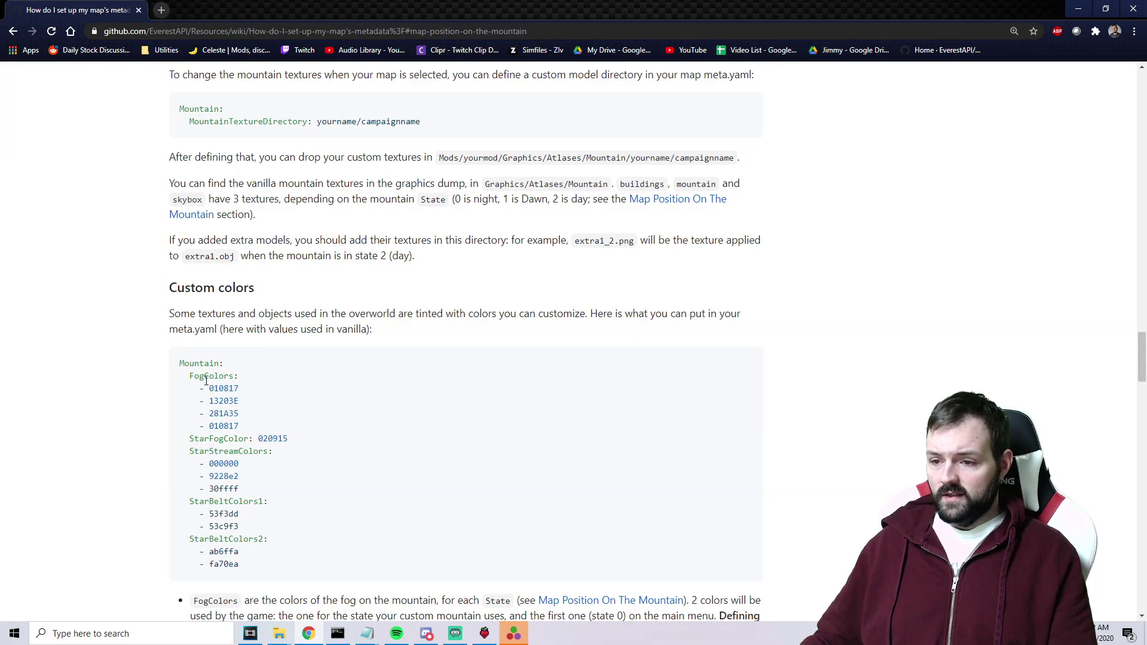
scroll(328, 462, "down", 3)
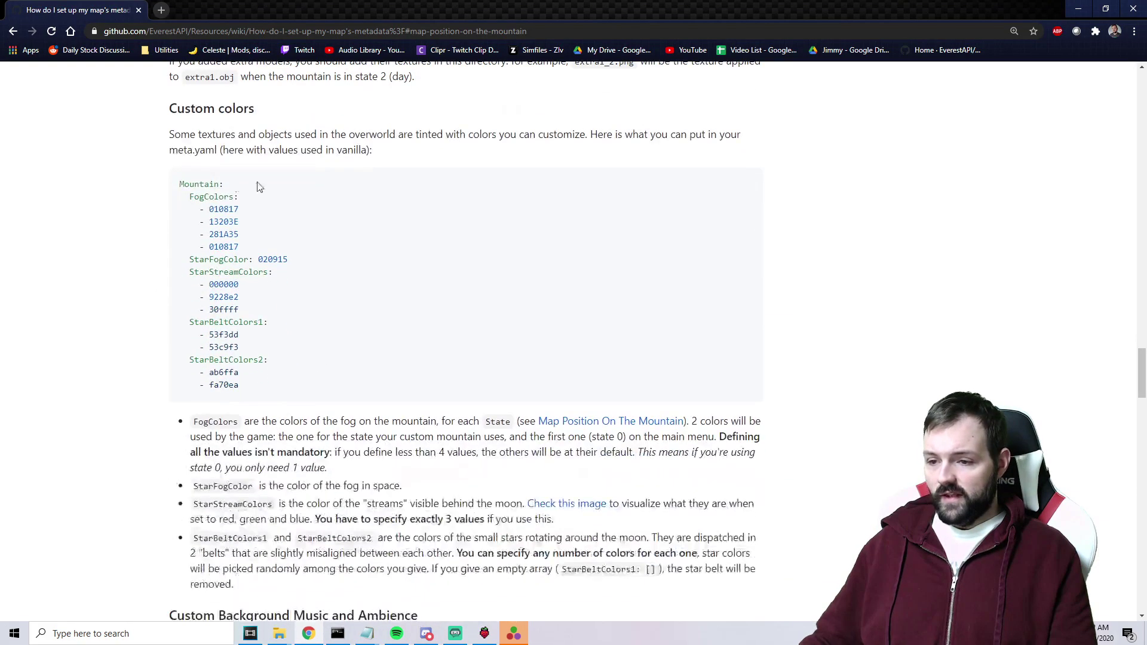
scroll(555, 390, "down", 3)
scroll(529, 385, "up", 1)
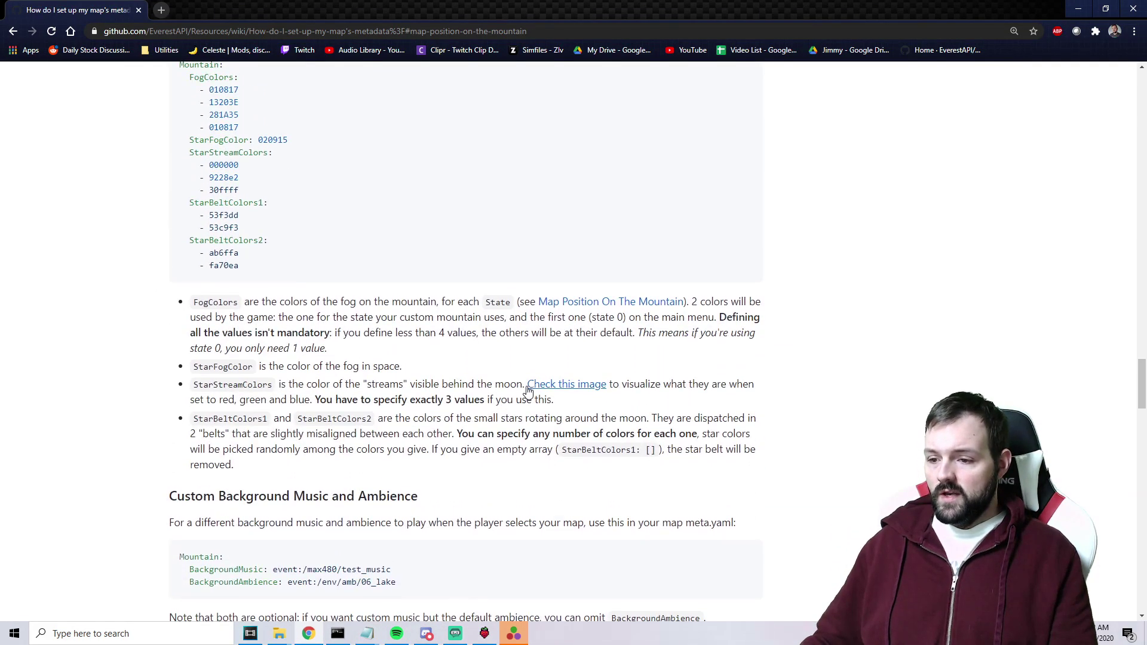
scroll(527, 386, "down", 3)
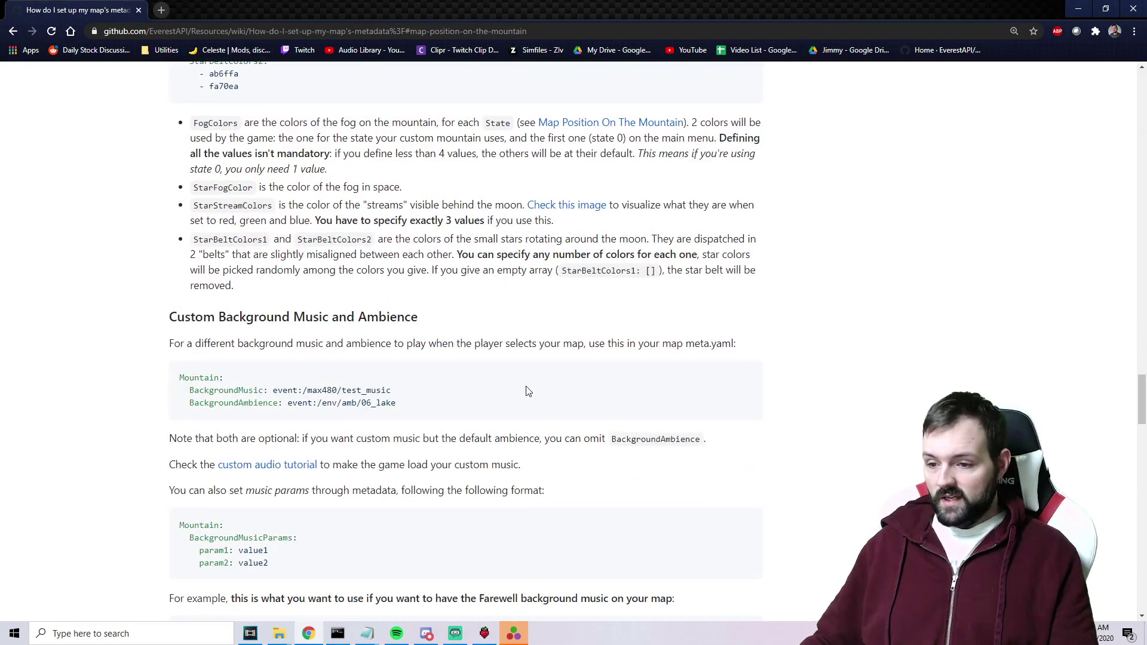
scroll(528, 391, "down", 5)
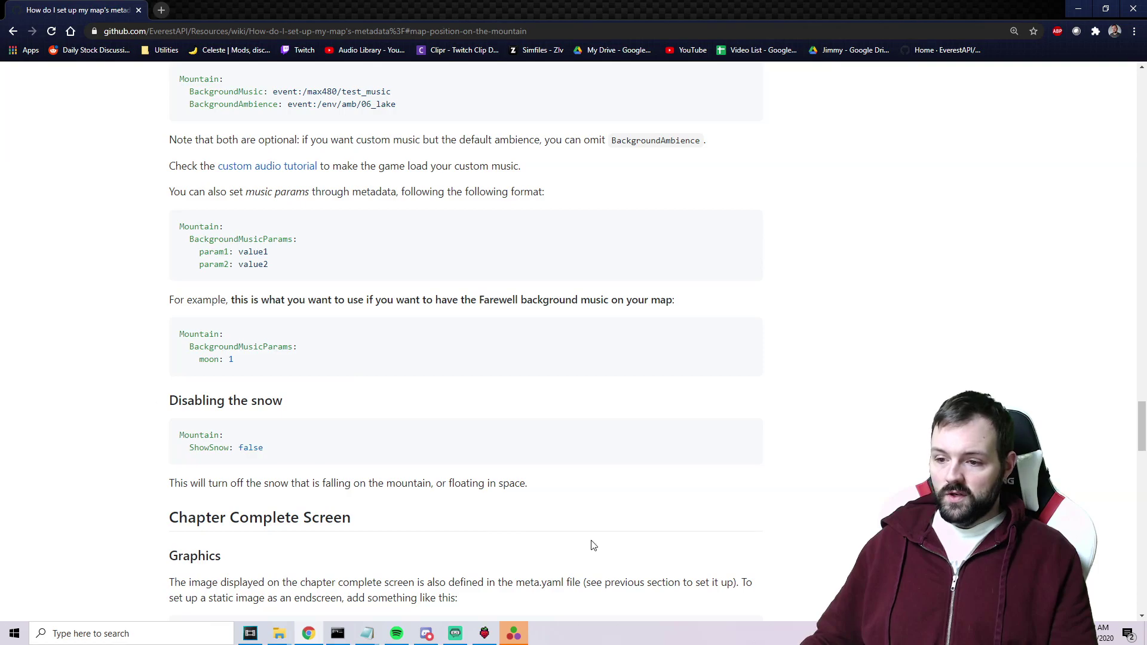
scroll(501, 522, "up", 12)
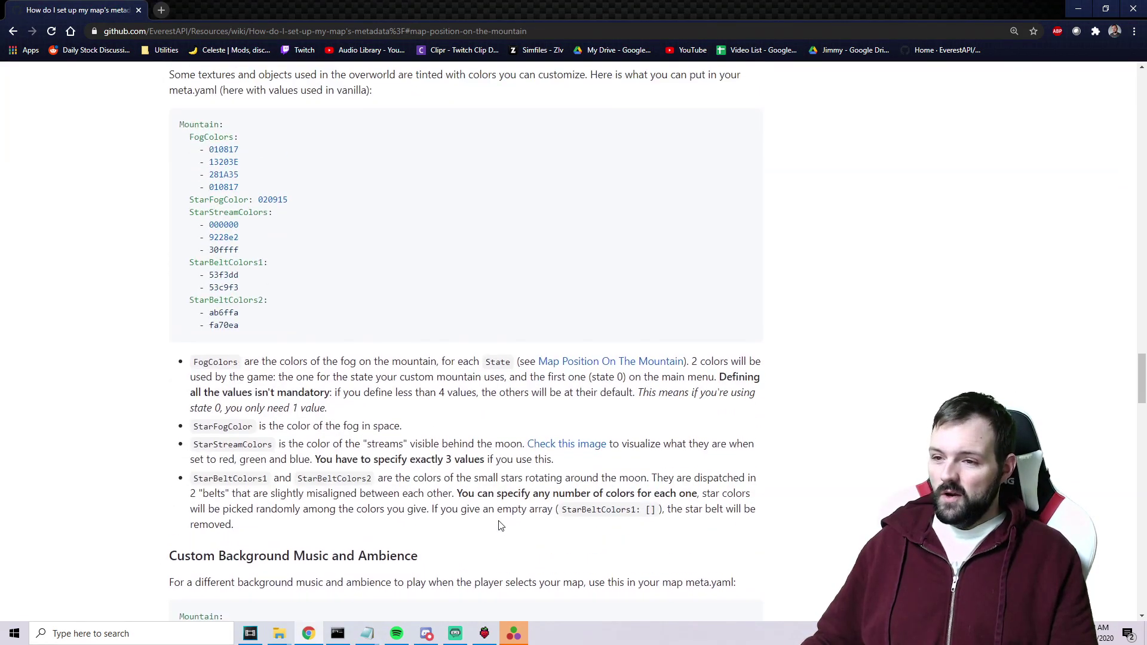
scroll(503, 505, "up", 5)
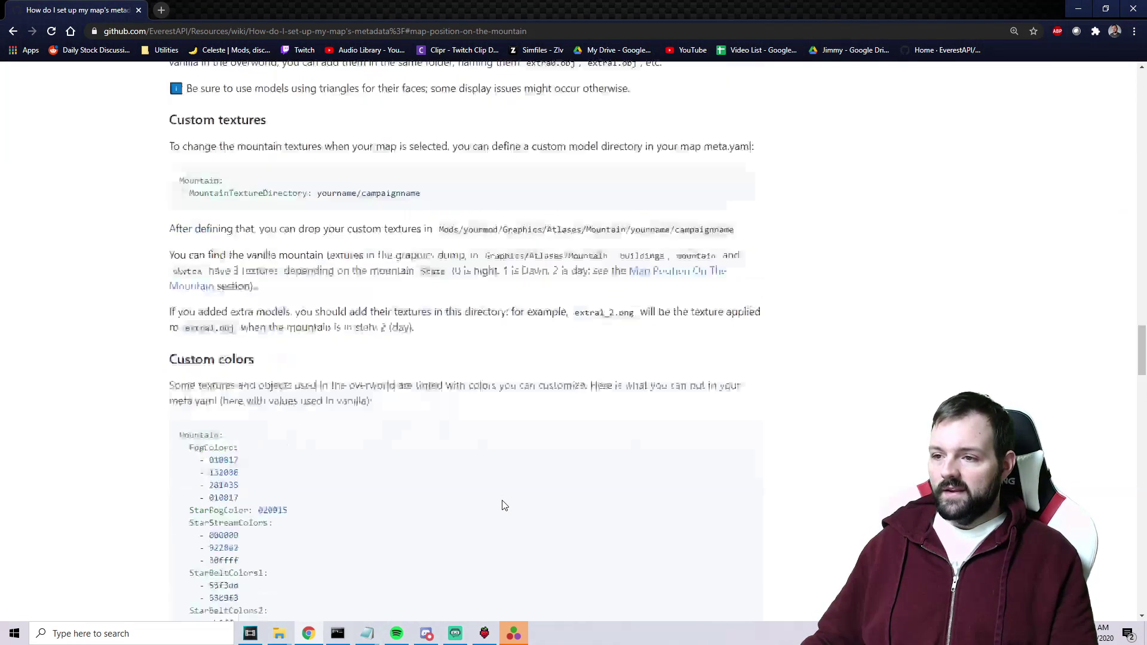
Switch to Celeste and fly the free debug camera around the mountain to about position 2.412, 2.712, -11.719
left_click(485, 634)
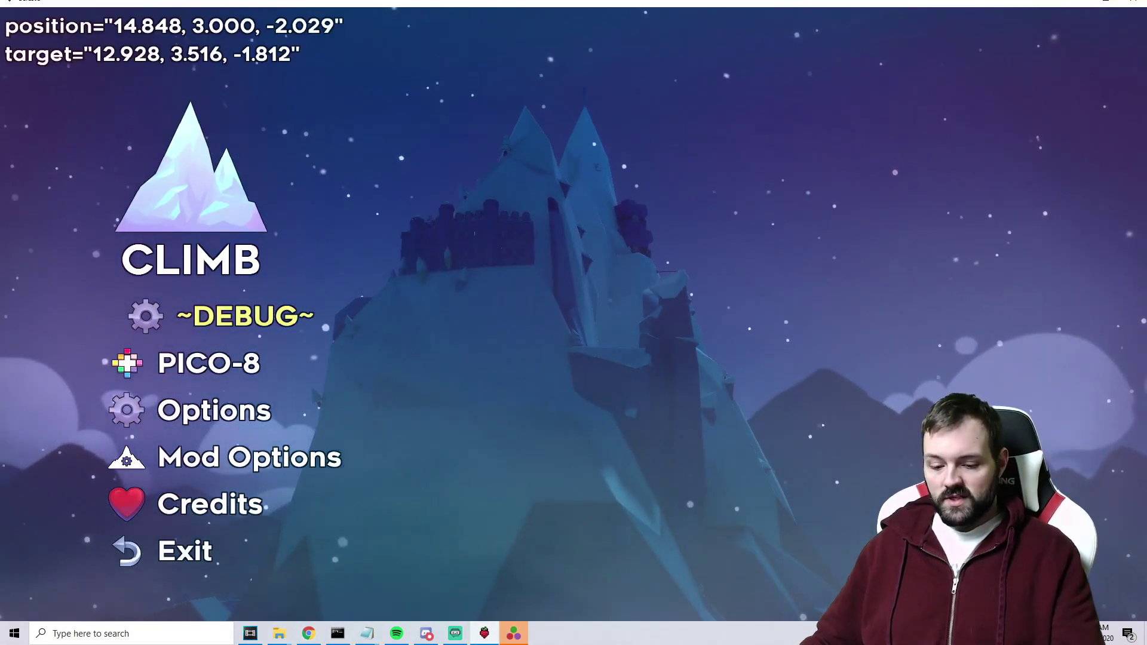
key("d")
key("Right")
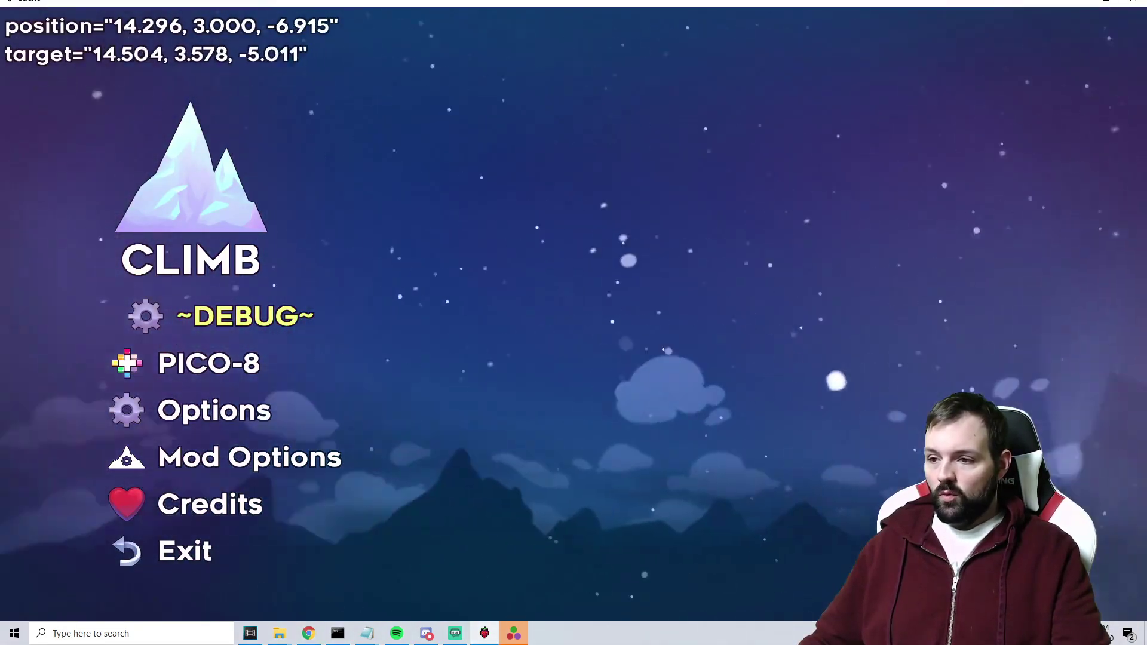
key("Left")
key("Up")
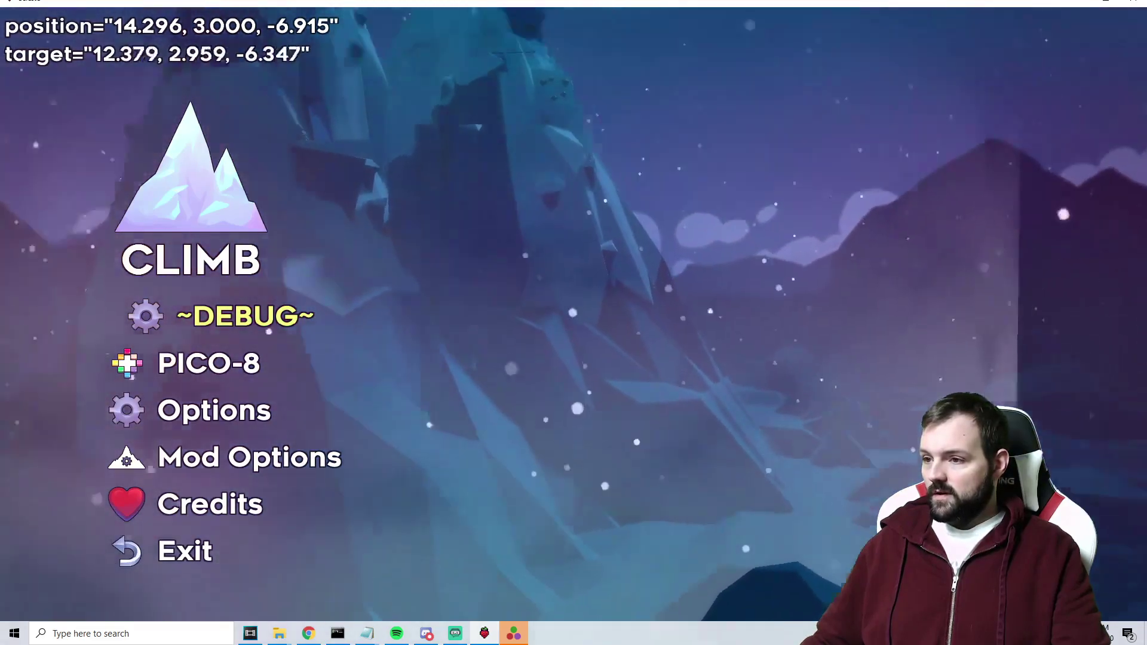
key("d")
key("Down")
key("d")
key("Up")
key("Right")
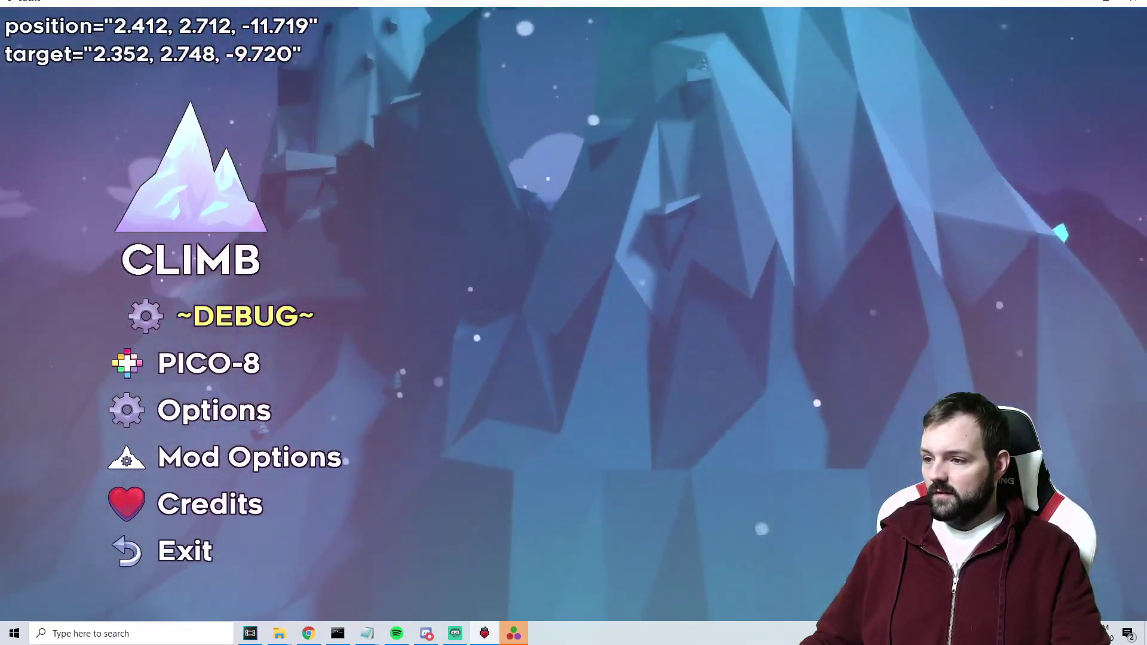
Fly the debug camera close to the small tree on the mountain, at about position 4.586, 2.095, -3.803 and target 3.999, 2.210, -1.895
key("a")
key("Down")
key("w")
key("Left")
key("w")
key("Left")
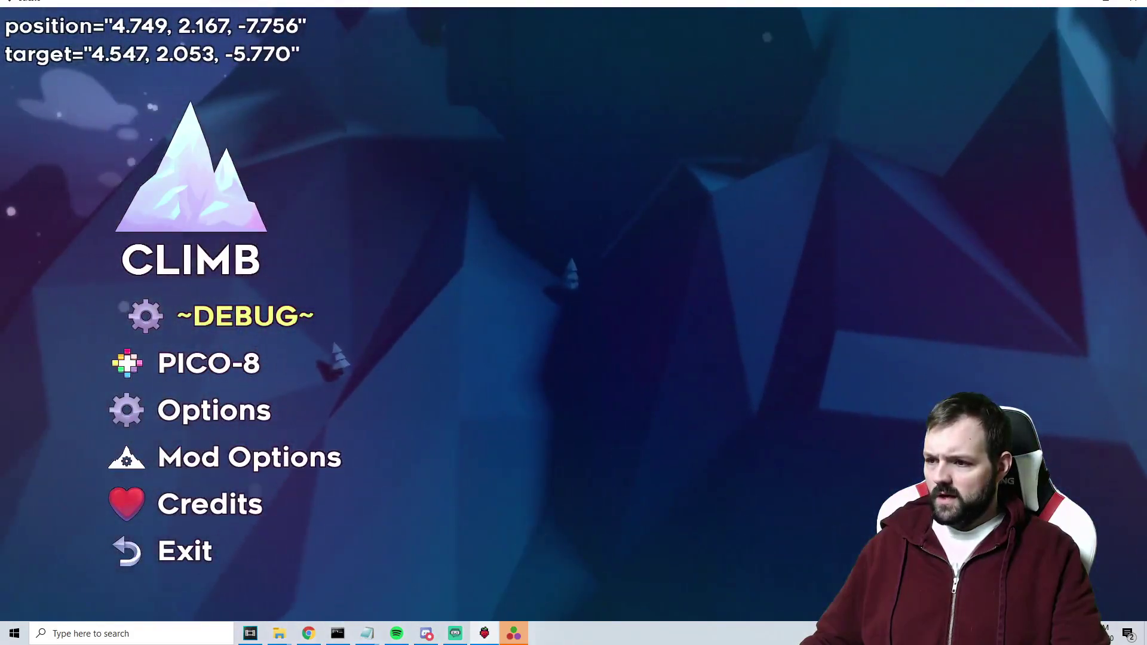
key("a")
key("Right")
key("w")
key("w")
key("Left")
key("Up")
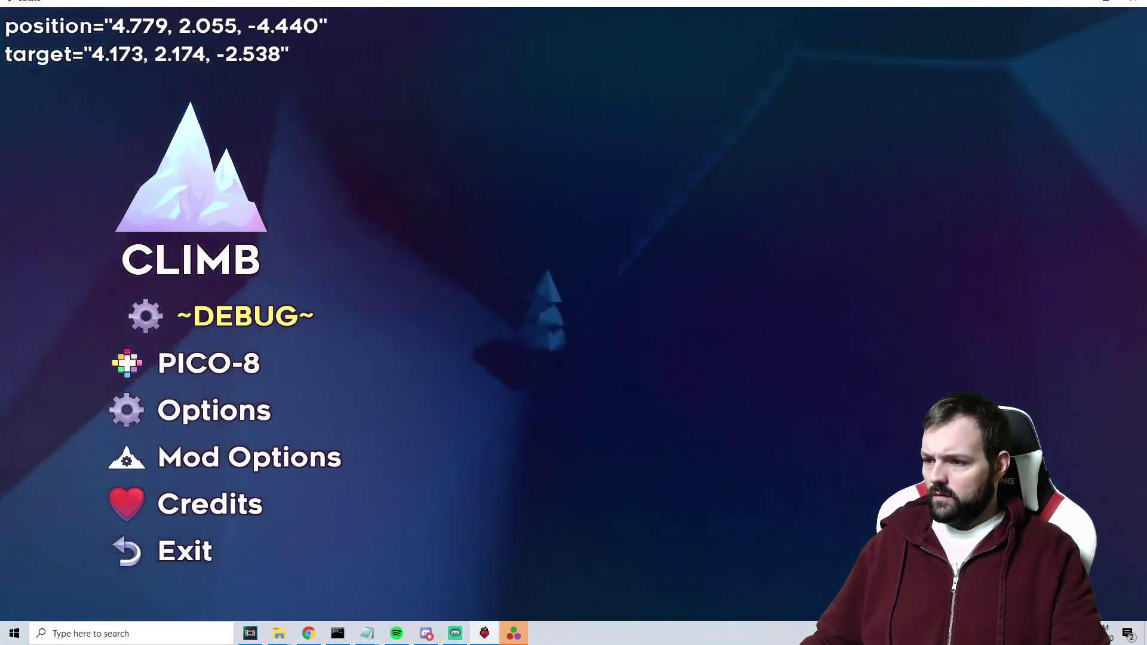
key("w")
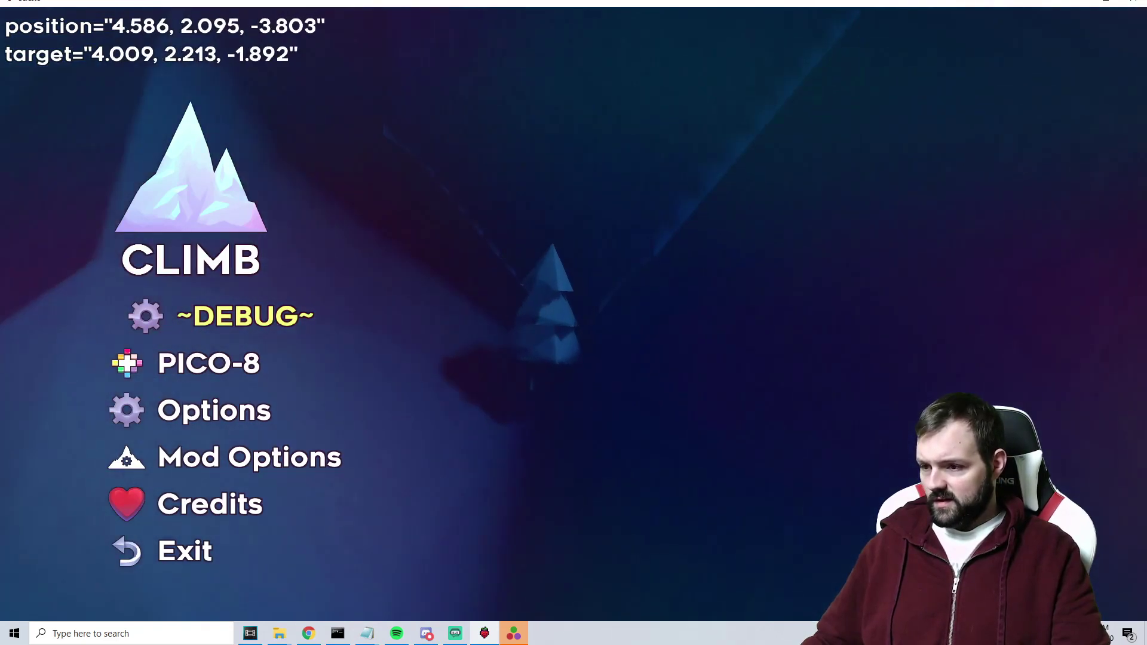
key("Left")
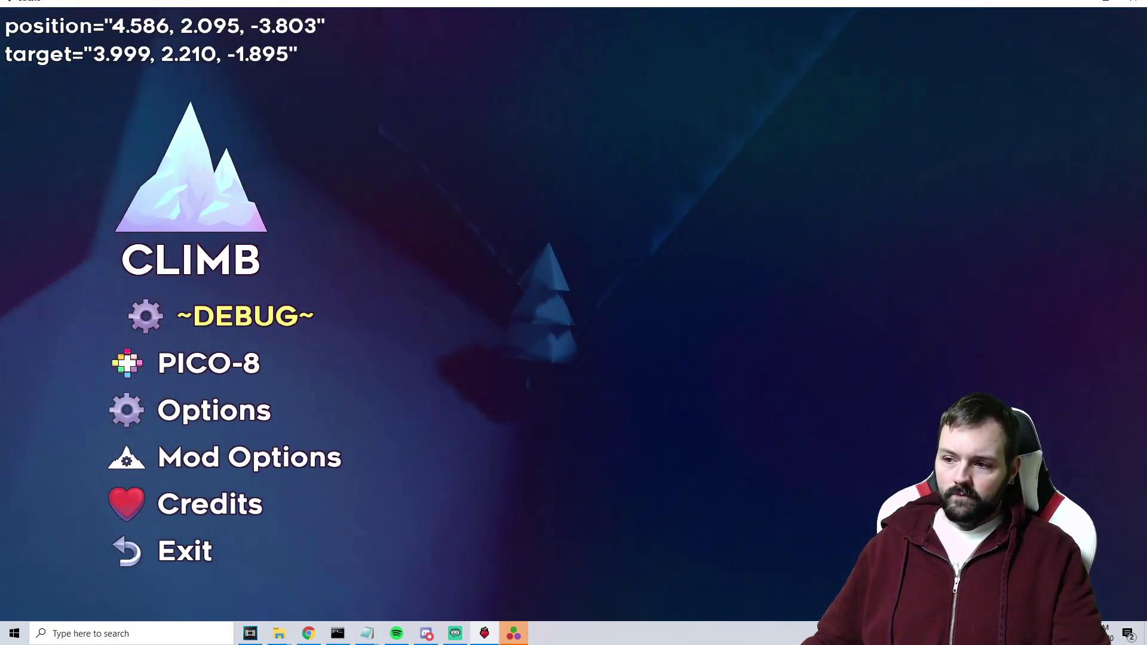